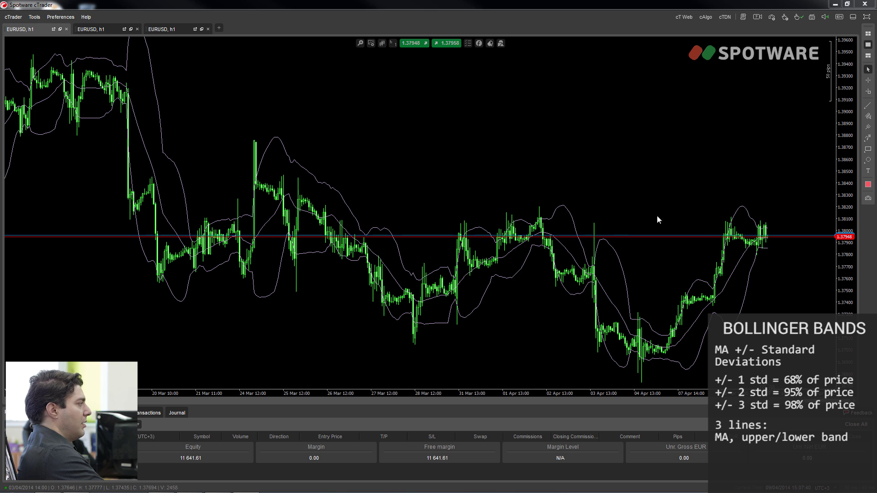
# Select the Rectangle drawing tool.
pyautogui.click(868, 149)
# Draw a rectangle over the 01 Apr candles and set the Bollinger Bands standard deviation to 3.
pyautogui.moveTo(476, 170); pyautogui.dragTo(629, 325)
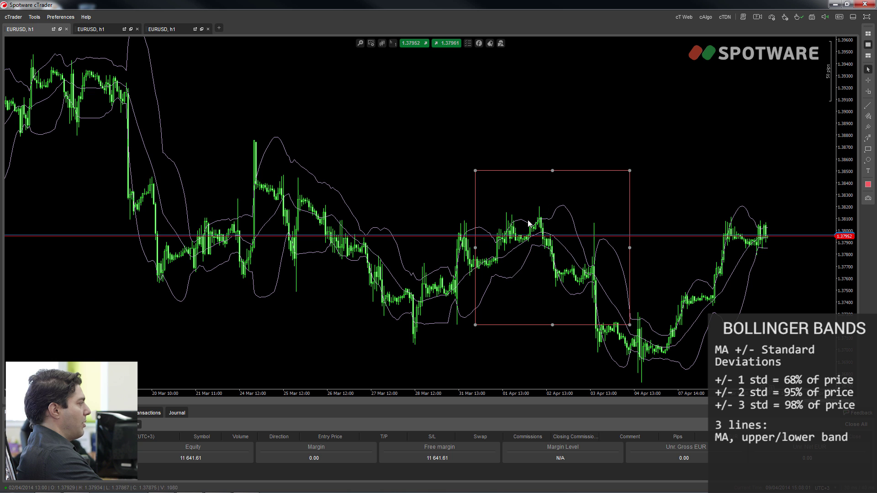
pyautogui.click(501, 43)
pyautogui.click(511, 55)
pyautogui.click(501, 43)
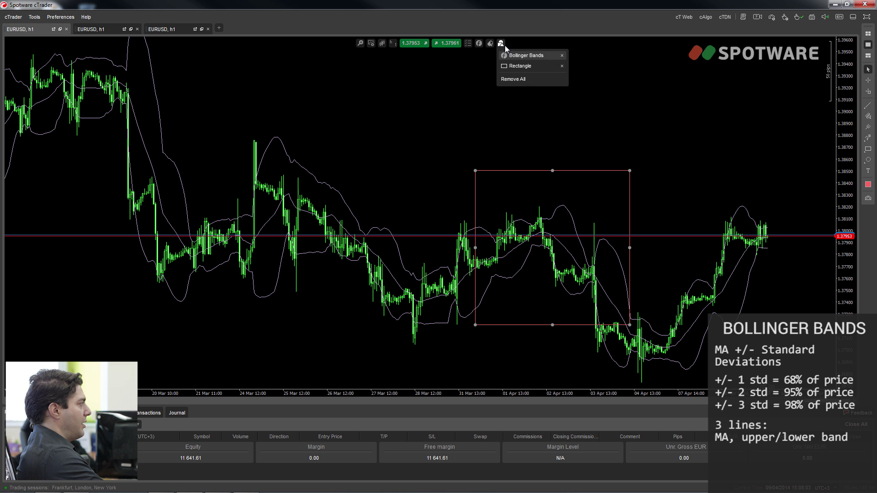
pyautogui.click(506, 55)
pyautogui.moveTo(424, 215); pyautogui.dragTo(312, 199)
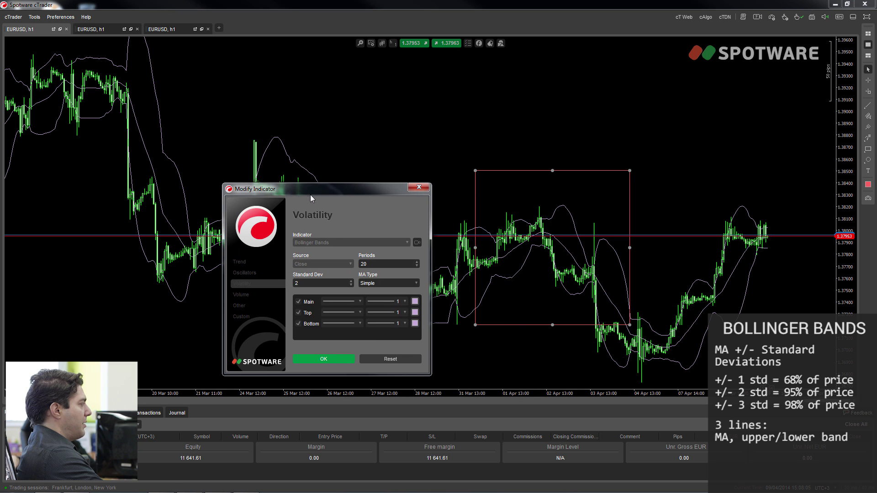
pyautogui.click(311, 287)
pyautogui.write('3')
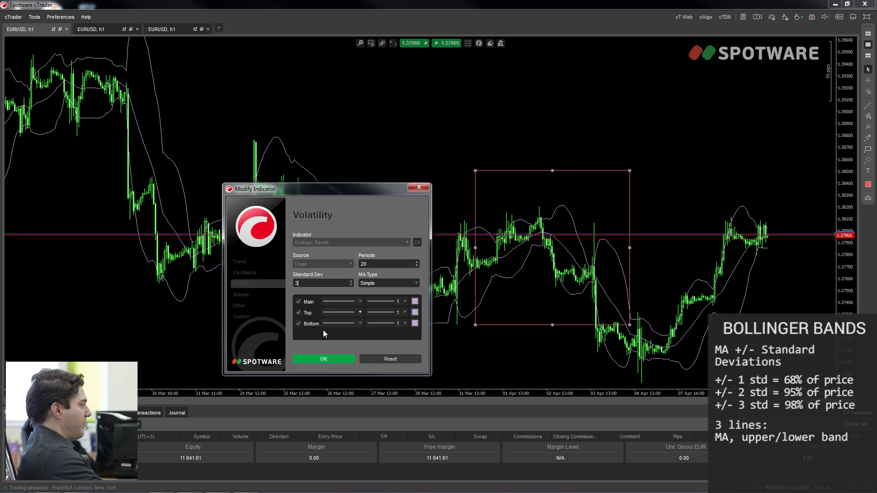
pyautogui.click(341, 360)
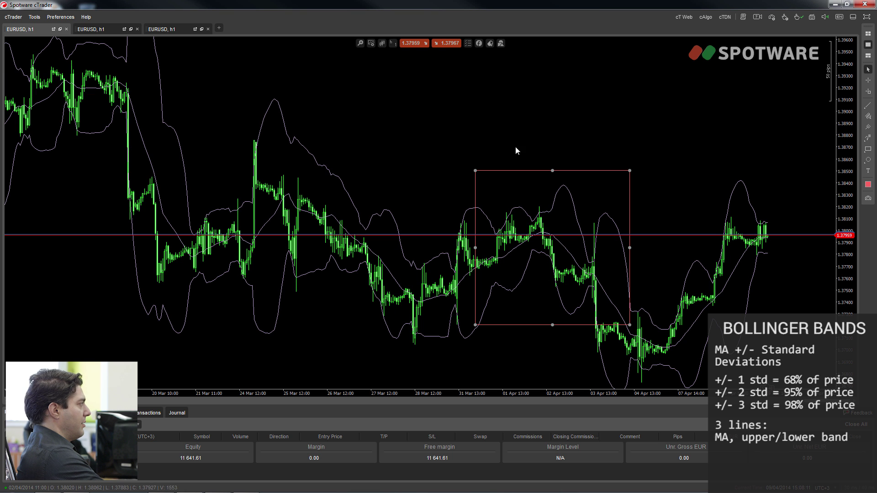
# Raise the Bollinger Bands standard deviation from 3 to 4.
pyautogui.click(501, 44)
pyautogui.click(513, 58)
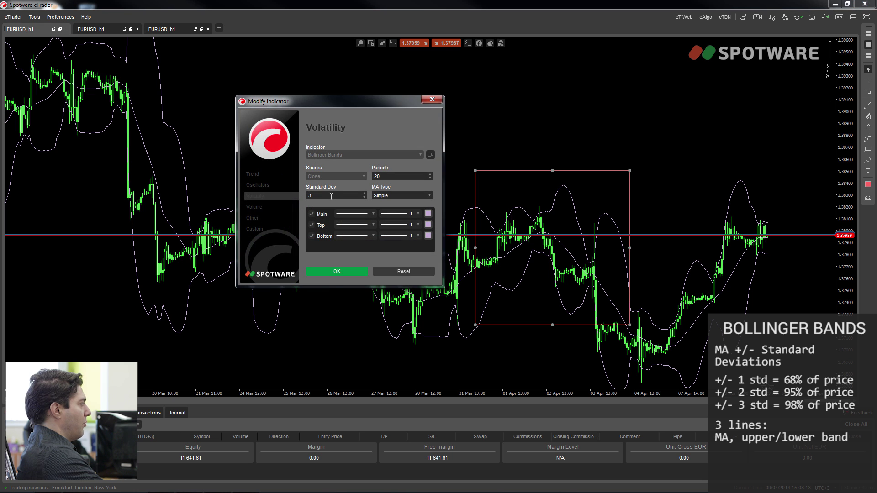
pyautogui.write('4')
pyautogui.click(336, 272)
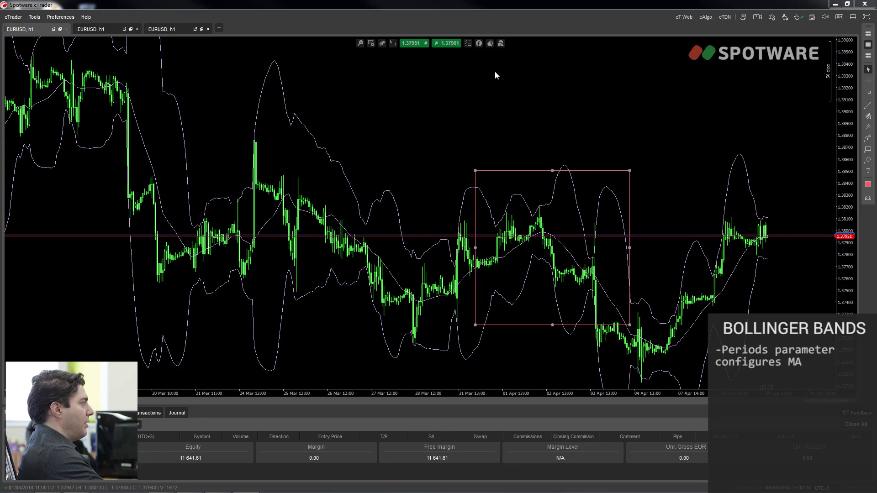
# Change the Bollinger Bands from 20 to 100 periods and from 4 to 3 standard deviations.
pyautogui.click(501, 43)
pyautogui.moveTo(544, 55)
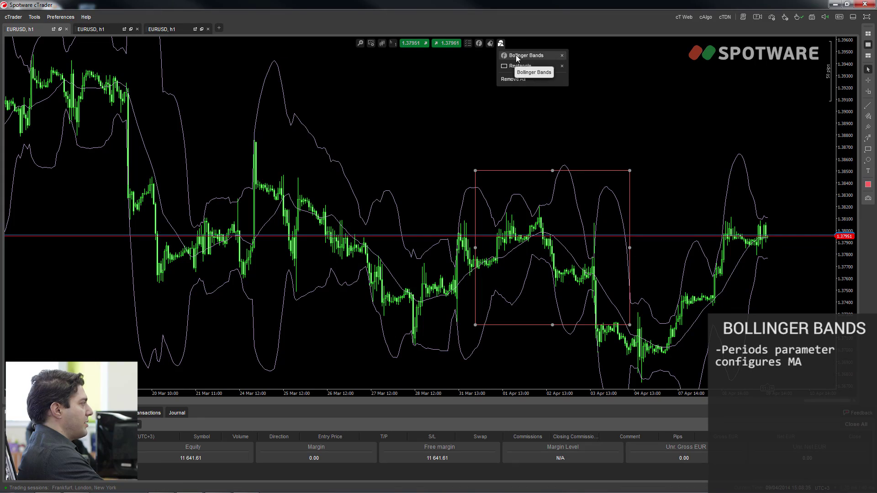
pyautogui.click(532, 72)
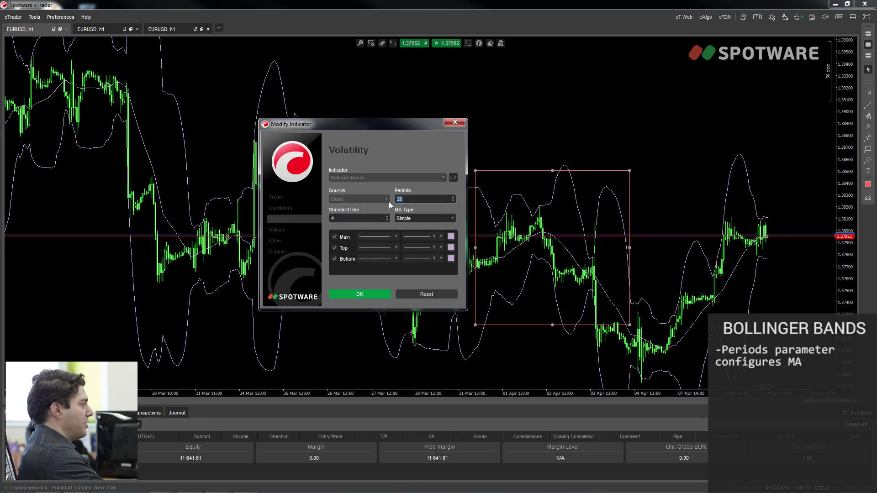
pyautogui.doubleClick(411, 202)
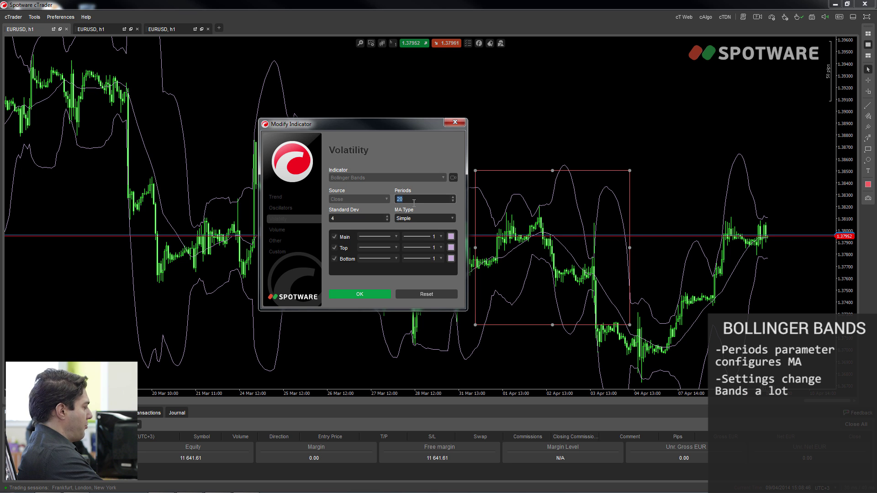
pyautogui.write('100')
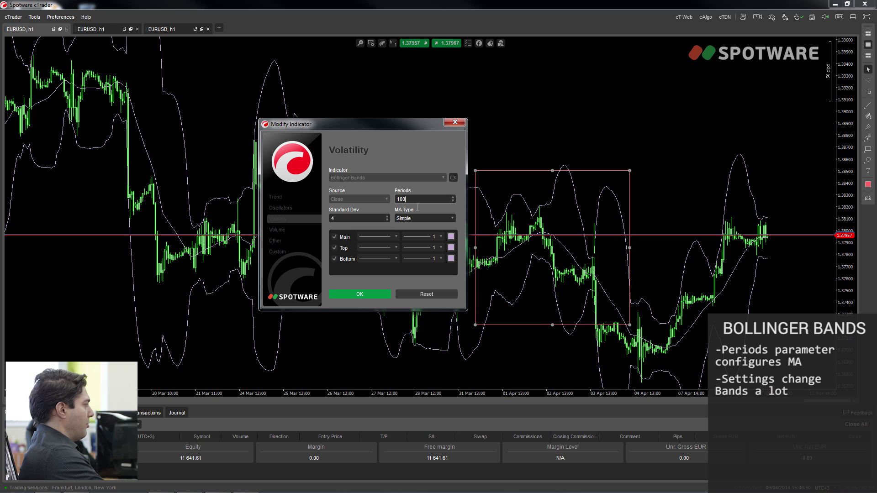
pyautogui.doubleClick(358, 219)
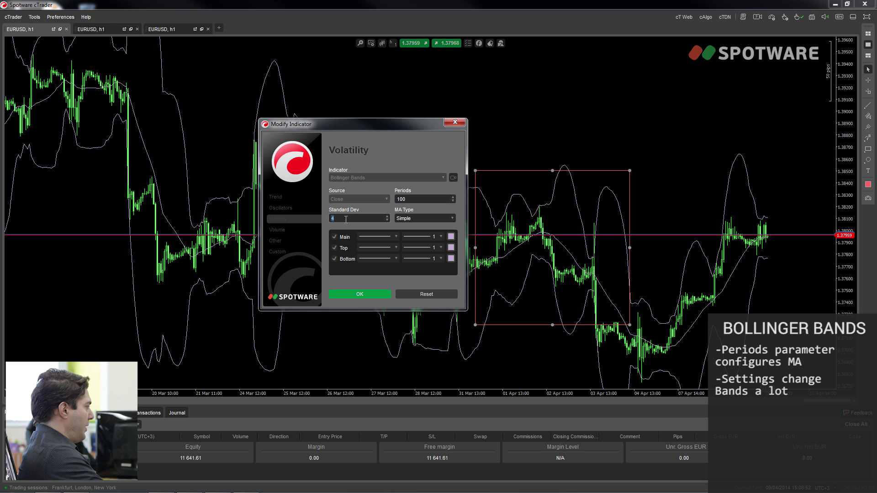
pyautogui.click(355, 295)
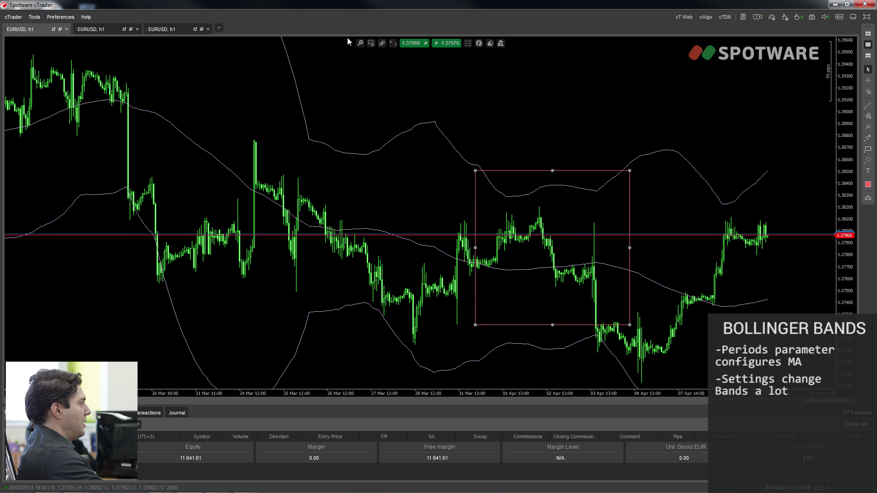
# Zoom out to show more EURUSD price history, then zoom back in on the recent candles.
pyautogui.click(359, 43)
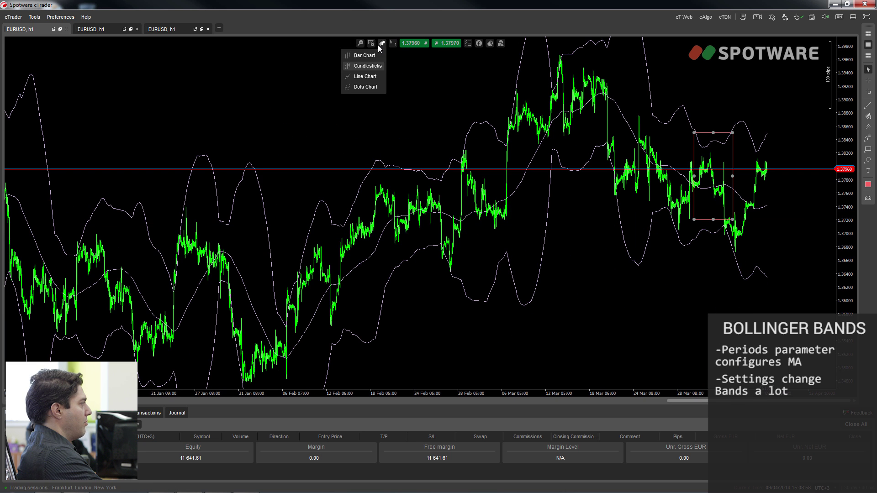
pyautogui.click(361, 44)
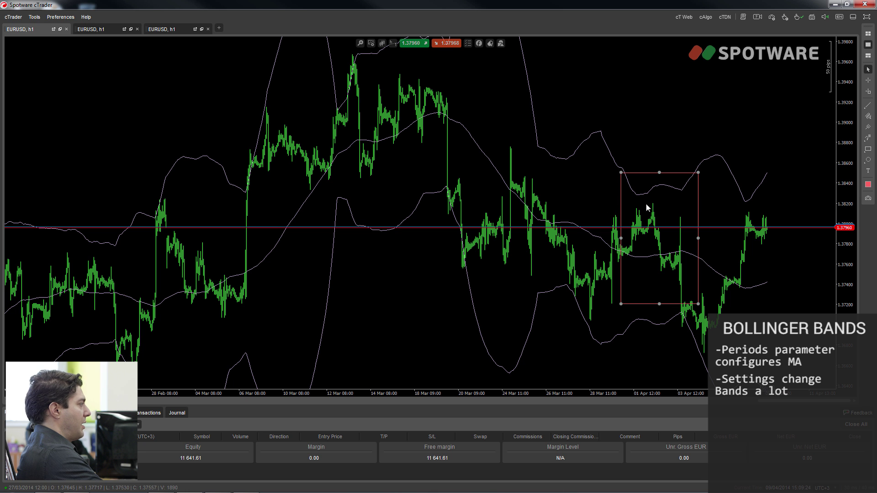
# Reset the Bollinger Bands to 20 periods and 2 standard deviations.
pyautogui.click(500, 43)
pyautogui.click(520, 54)
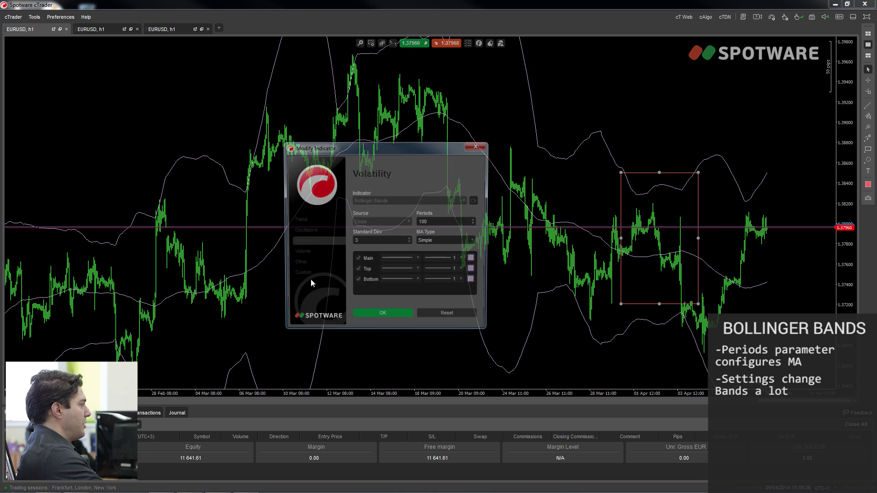
pyautogui.write('20')
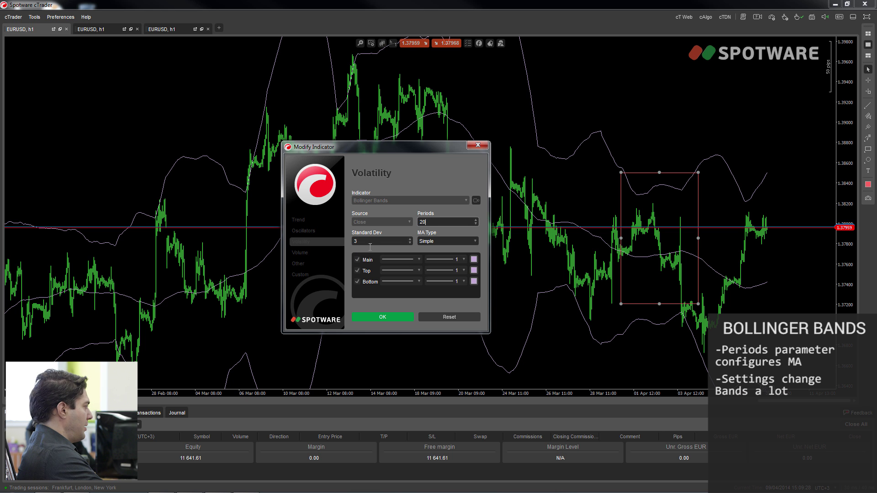
pyautogui.press('Tab')
pyautogui.click(374, 316)
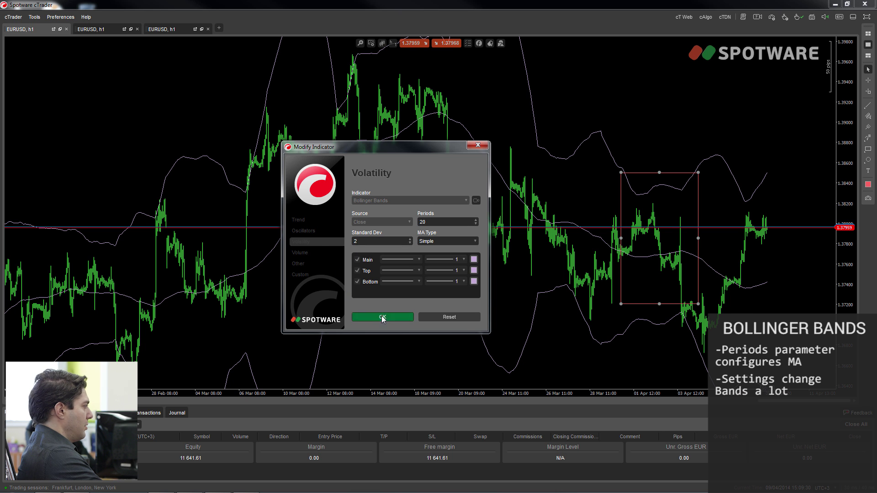
# Delete the red rectangle and zoom in on the recent candles.
pyautogui.doubleClick(633, 251)
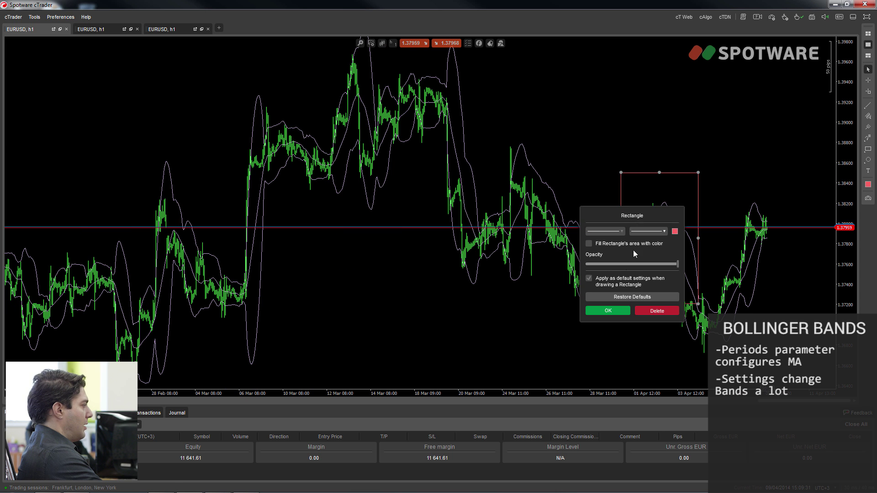
pyautogui.click(652, 312)
pyautogui.click(361, 43)
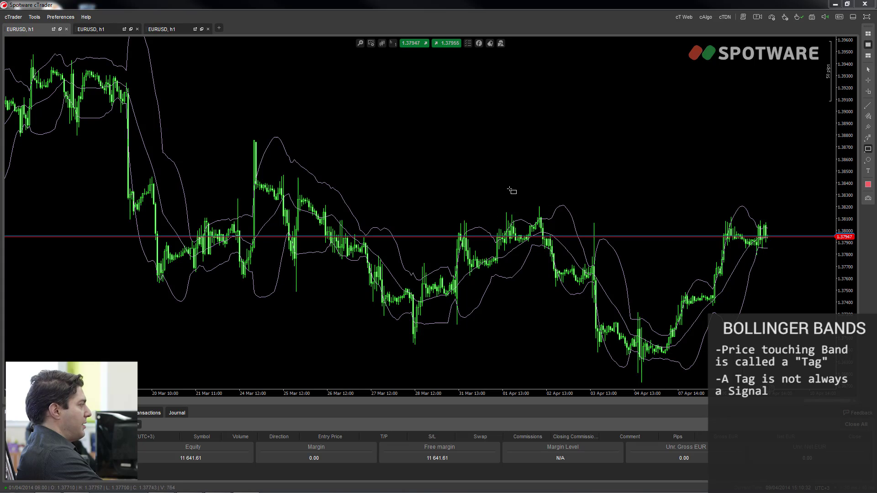
# Draw a new rectangle over the 01–02 April candles and turn on the crosshair.
pyautogui.moveTo(506, 172); pyautogui.dragTo(620, 310)
pyautogui.middleClick(548, 234)
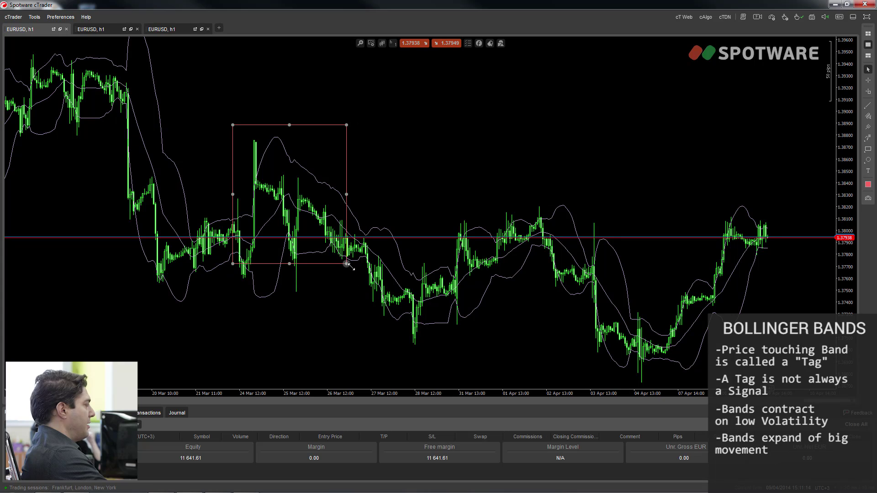
# Enlarge the rectangle over the 24–28 Mar swing and turn on the crosshair.
pyautogui.moveTo(348, 264); pyautogui.dragTo(452, 373)
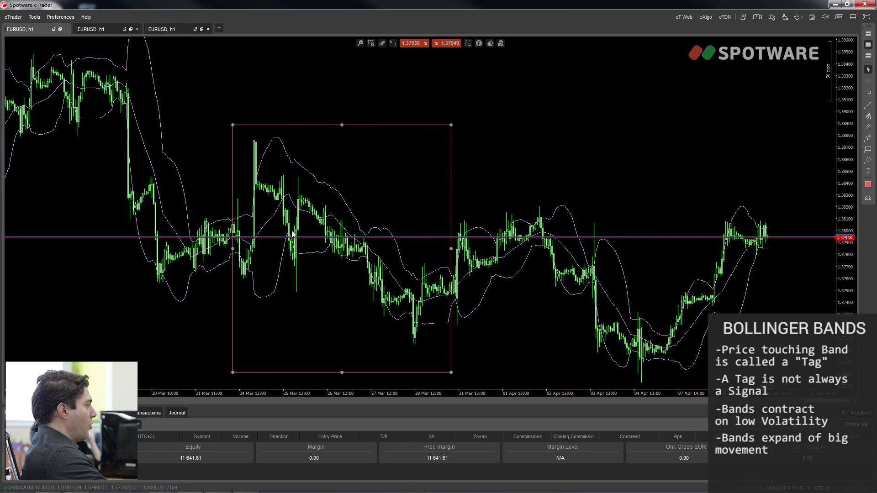
pyautogui.middleClick(310, 200)
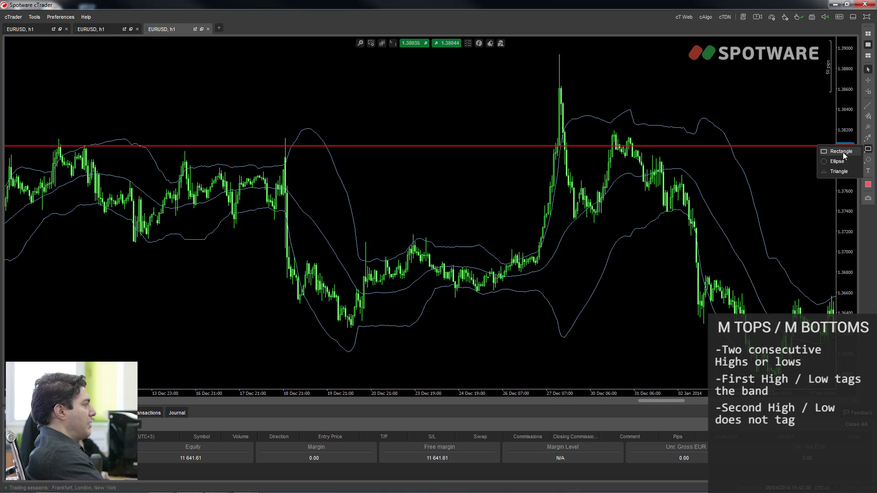
# Draw a rectangle over the mid-December drop and turn on the crosshair.
pyautogui.click(842, 152)
pyautogui.moveTo(226, 123)
pyautogui.mouseDown()
pyautogui.moveTo(279, 213)
pyautogui.moveTo(423, 344)
pyautogui.mouseUp()
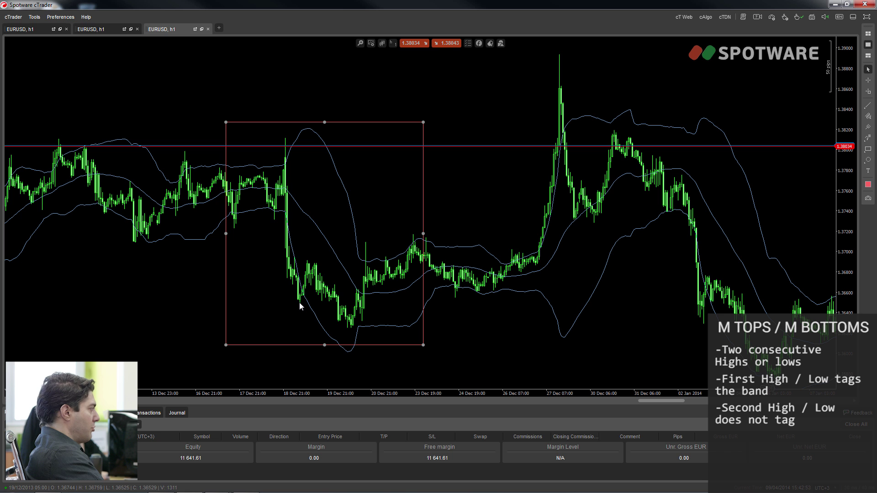
pyautogui.middleClick(361, 309)
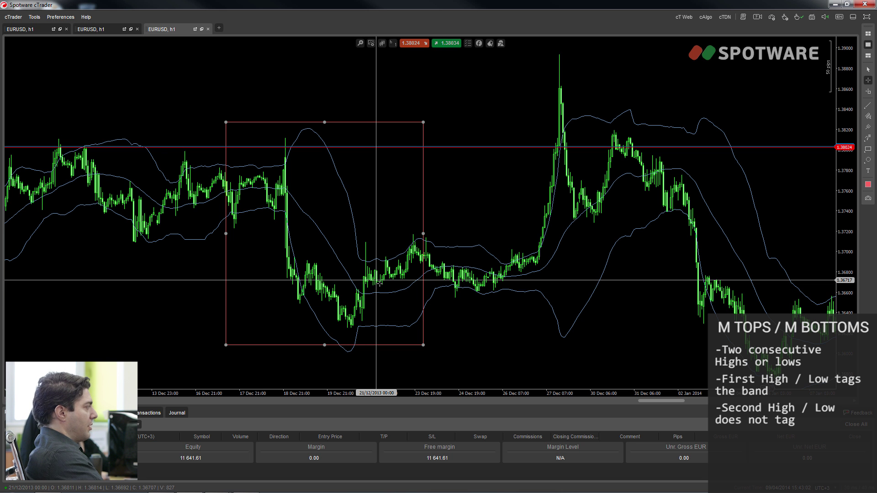
# Move the rectangle to cover 26 Dec–02 Jan and check dates and prices with the crosshair.
pyautogui.press('Escape')
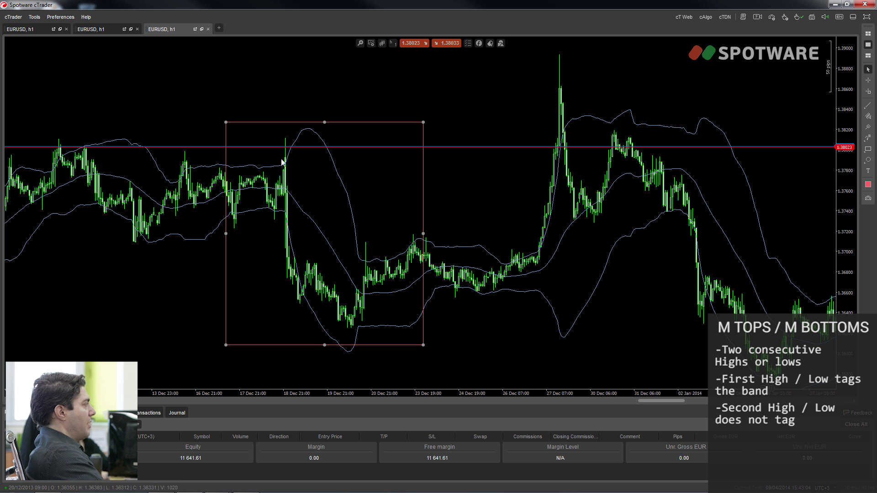
pyautogui.moveTo(256, 128)
pyautogui.mouseDown()
pyautogui.moveTo(489, 78)
pyautogui.moveTo(519, 52)
pyautogui.mouseUp()
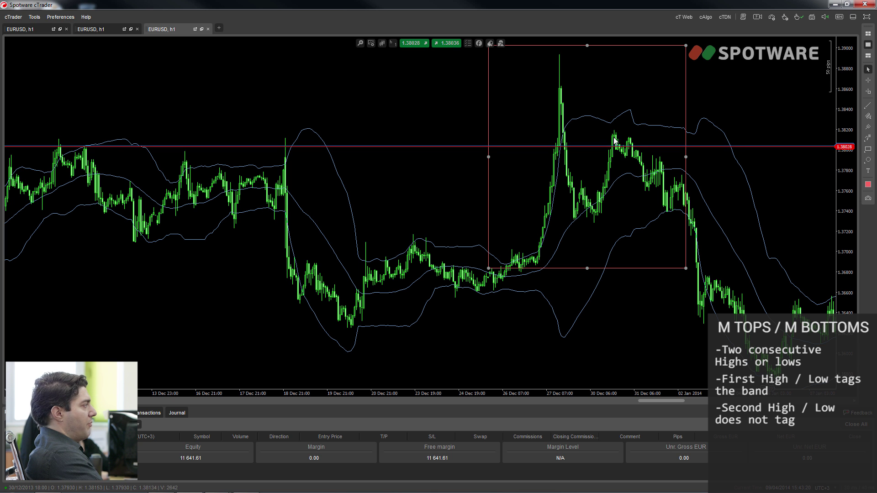
pyautogui.middleClick(628, 151)
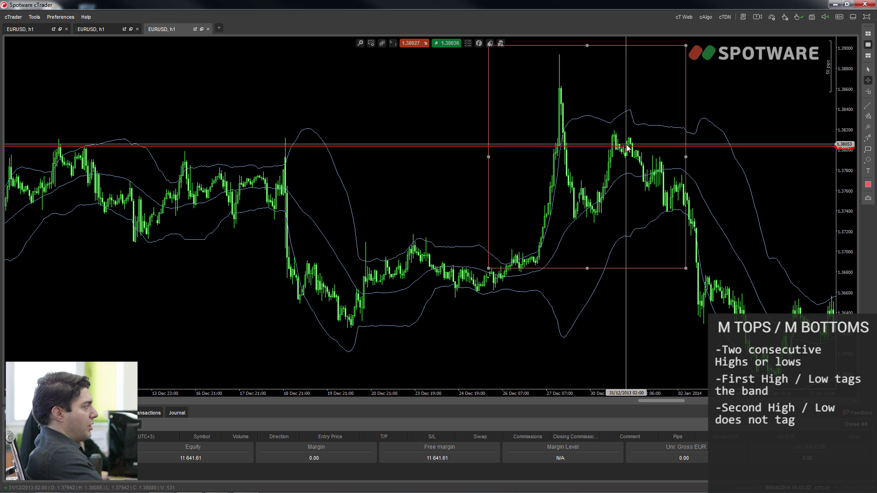
pyautogui.middleClick(567, 172)
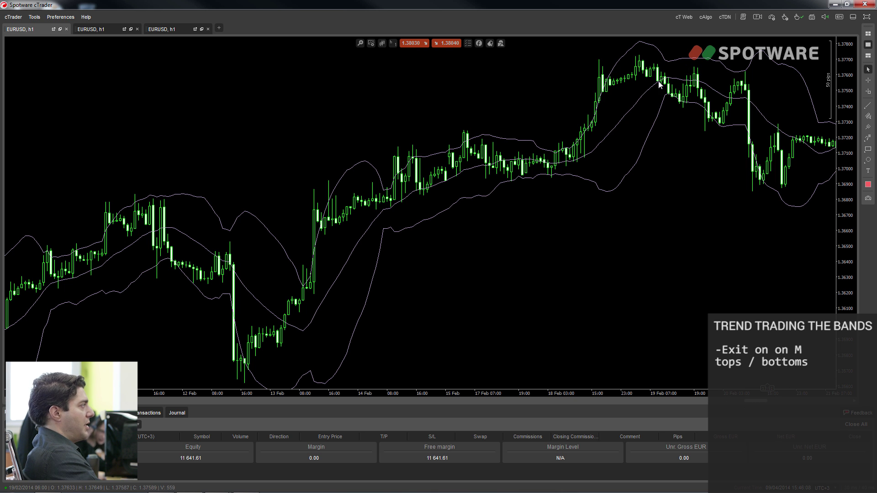
pyautogui.click(867, 149)
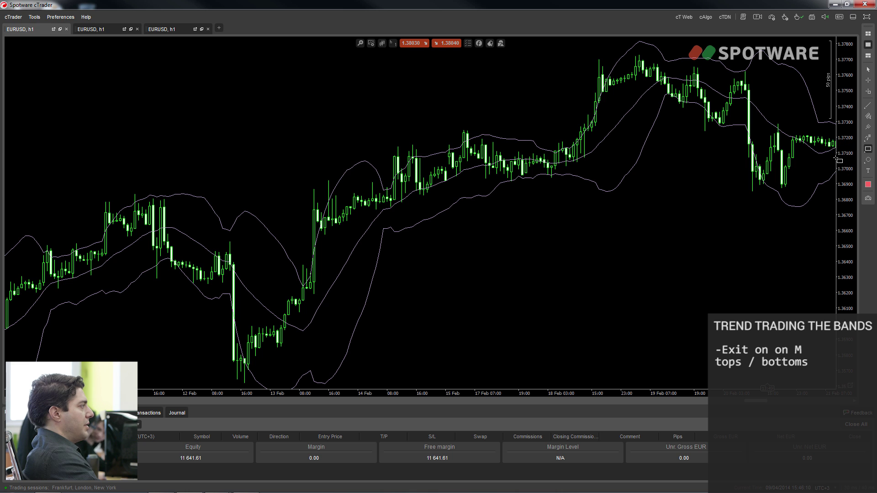
pyautogui.moveTo(580, 48)
pyautogui.mouseDown()
pyautogui.moveTo(686, 98)
pyautogui.moveTo(729, 133)
pyautogui.mouseUp()
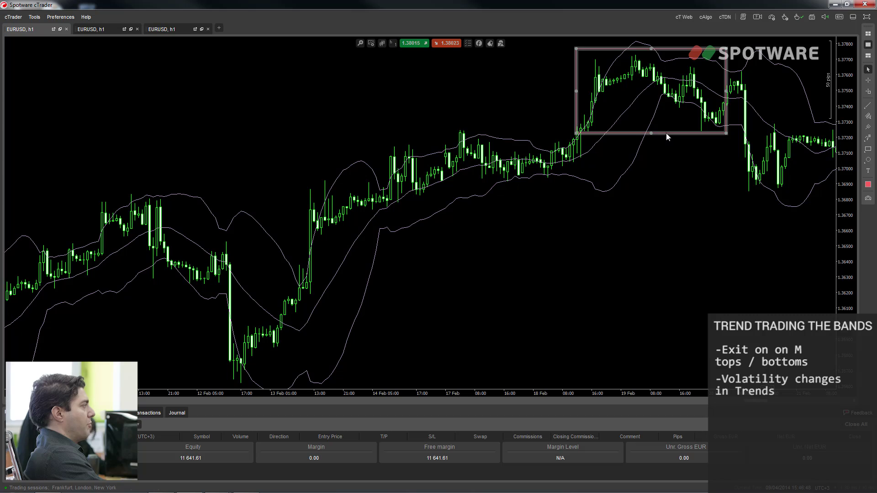
pyautogui.press('Delete')
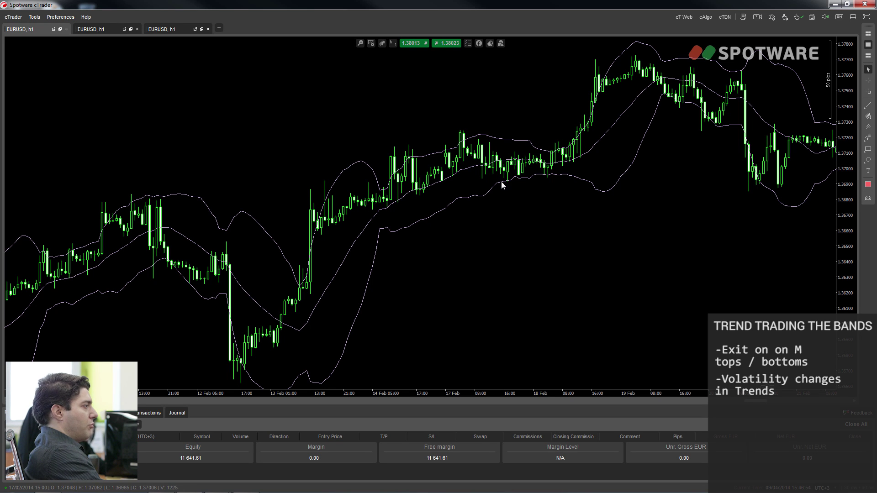
# Draw a rectangle, resize it, and move it to frame the 18 Feb band squeeze.
pyautogui.moveTo(870, 147)
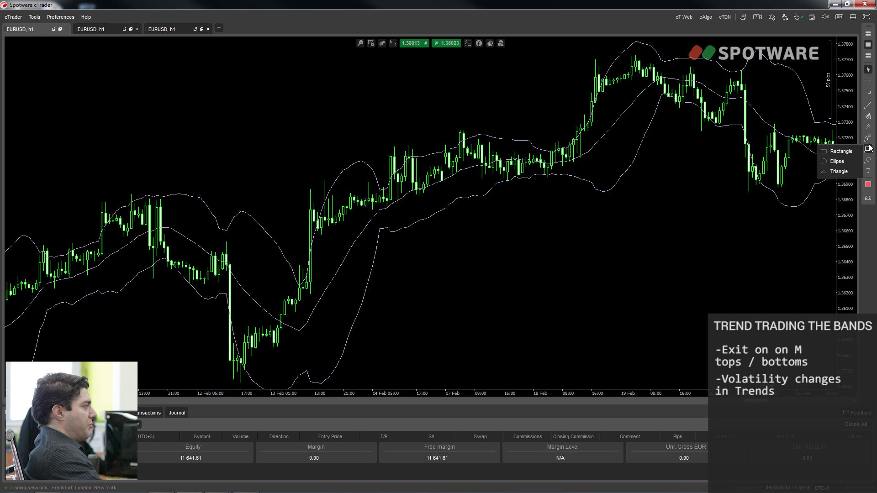
pyautogui.click(842, 153)
pyautogui.moveTo(554, 44); pyautogui.dragTo(701, 207)
pyautogui.moveTo(554, 45); pyautogui.dragTo(381, 186)
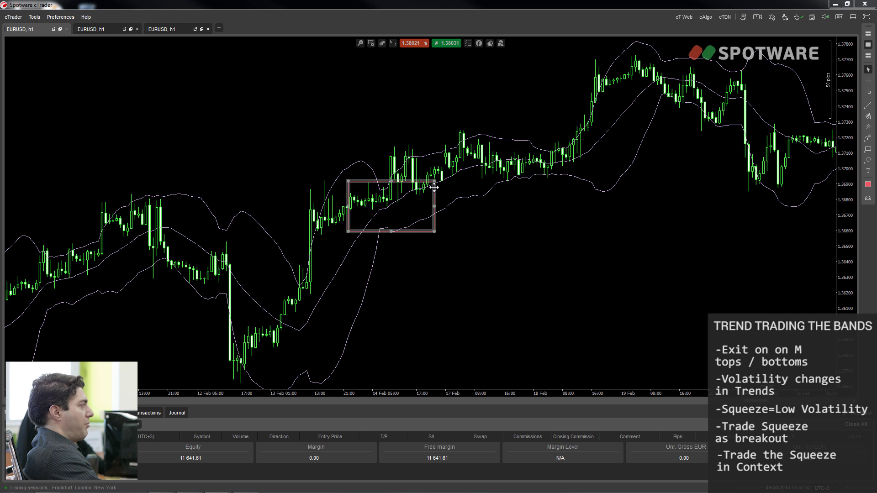
pyautogui.moveTo(433, 182); pyautogui.dragTo(427, 169)
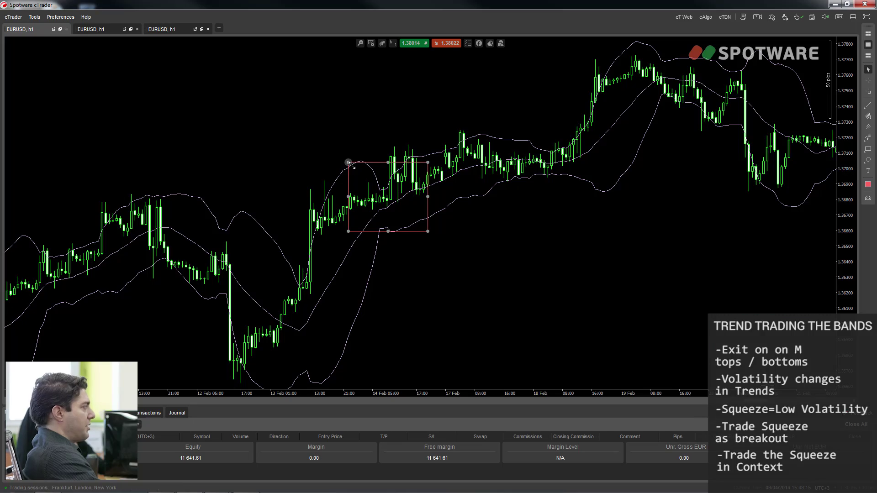
pyautogui.moveTo(348, 163)
pyautogui.mouseDown()
pyautogui.moveTo(360, 175)
pyautogui.moveTo(352, 172)
pyautogui.mouseUp()
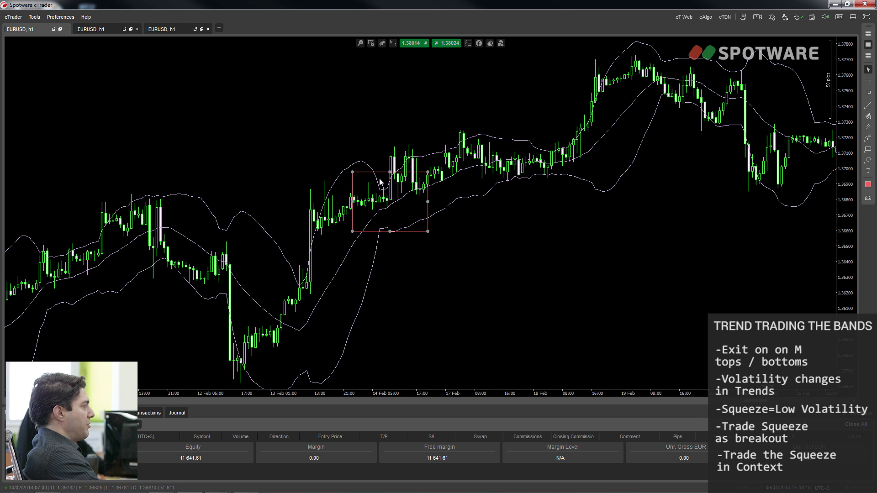
pyautogui.moveTo(379, 178); pyautogui.dragTo(532, 141)
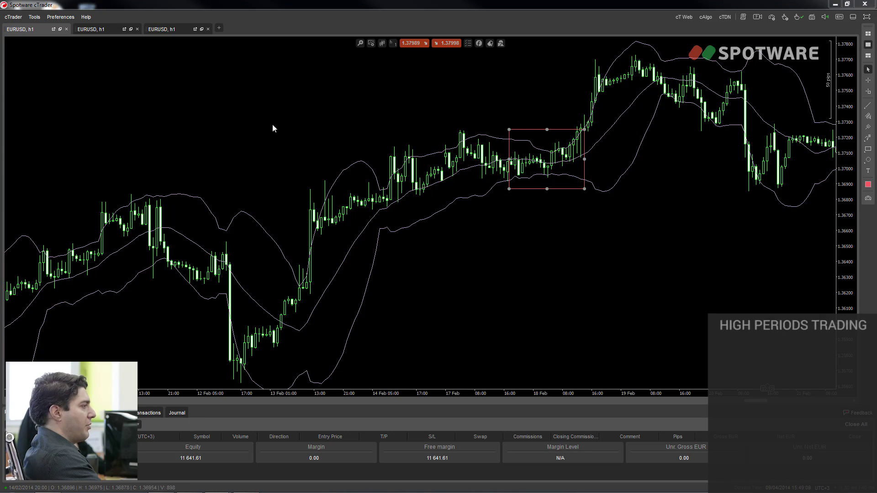
# Switch to the second EURUSD h1 chart and review its Bollinger Bands settings without changing them.
pyautogui.click(105, 31)
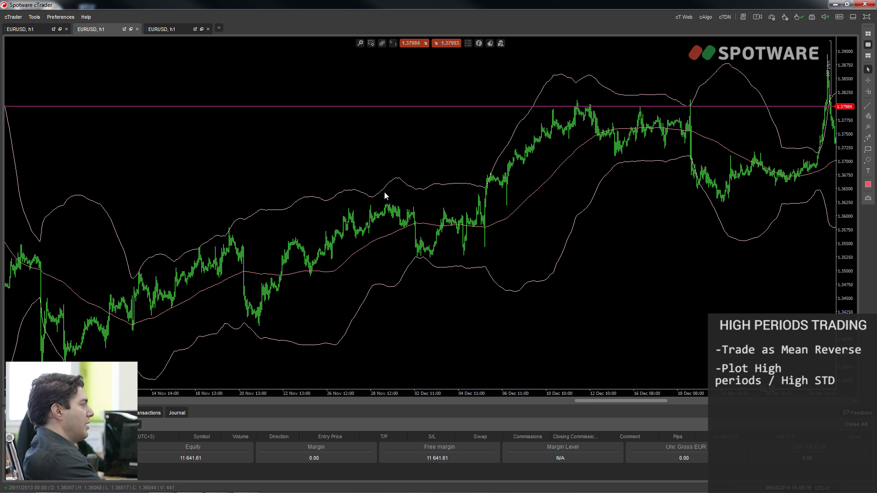
pyautogui.rightClick(505, 57)
pyautogui.click(507, 59)
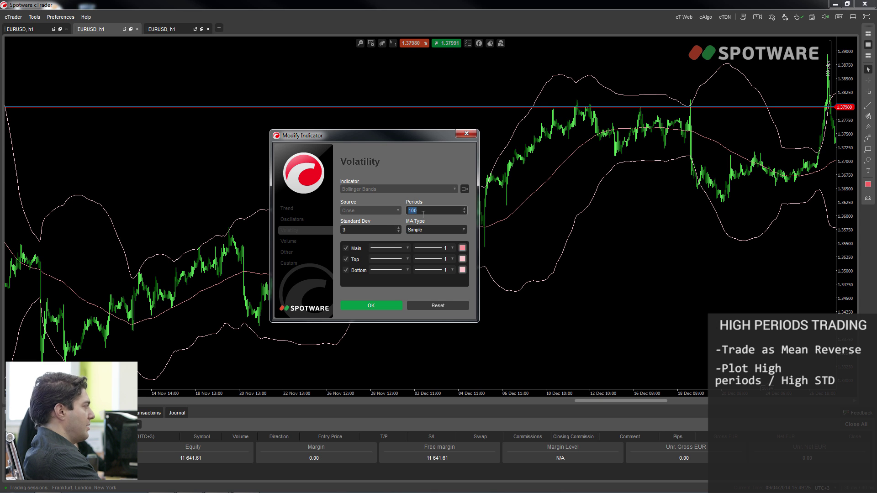
pyautogui.click(456, 136)
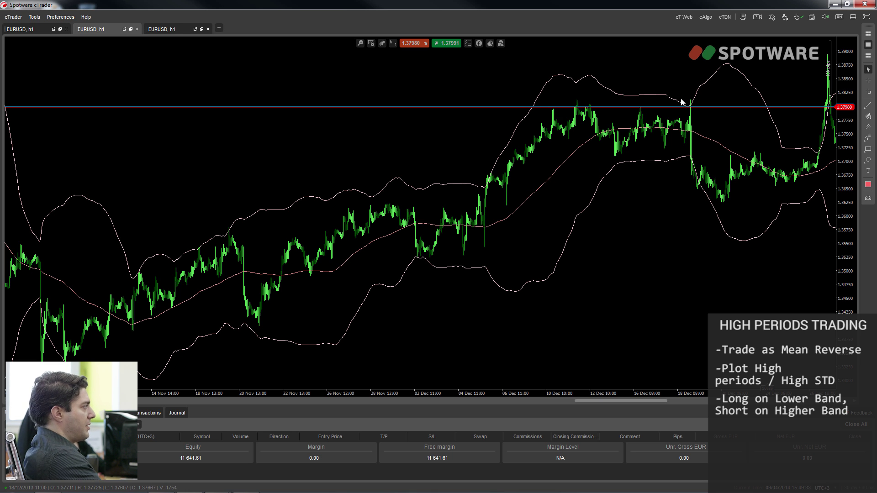
# Scroll through the January–February chart with crosshair date and price readouts on.
pyautogui.scroll(-10, 361, 188)
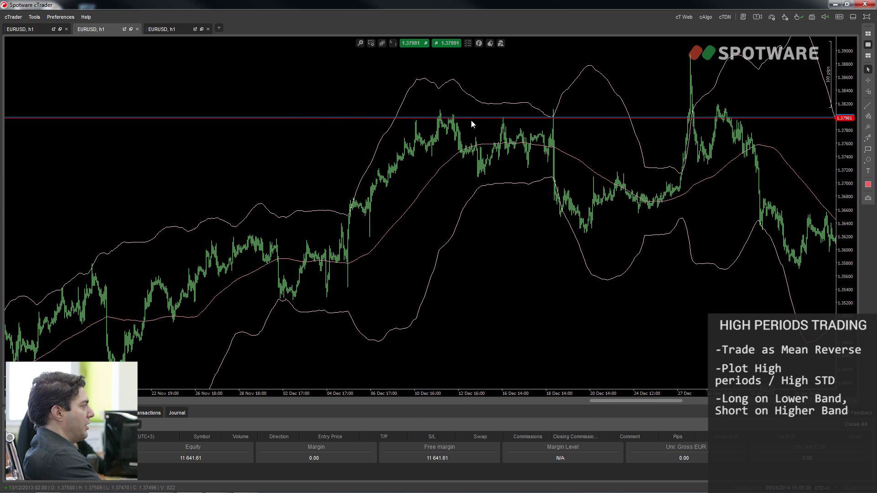
pyautogui.scroll(15, 350, 185)
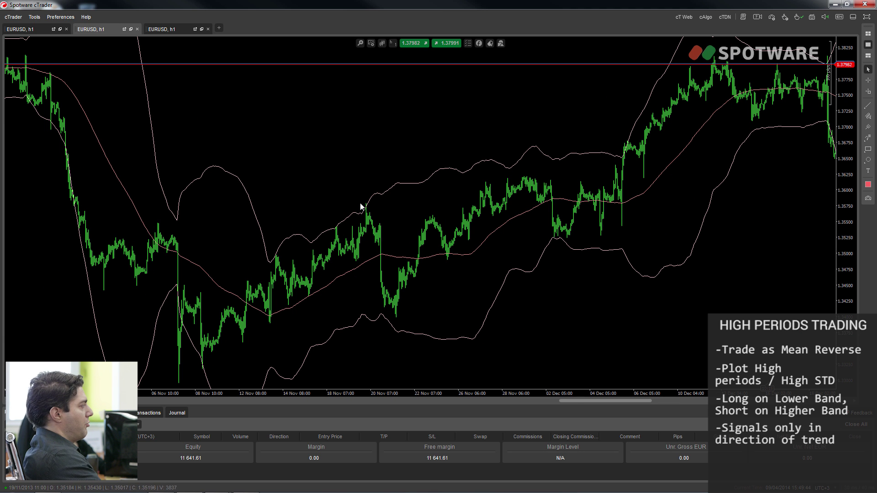
pyautogui.middleClick(354, 273)
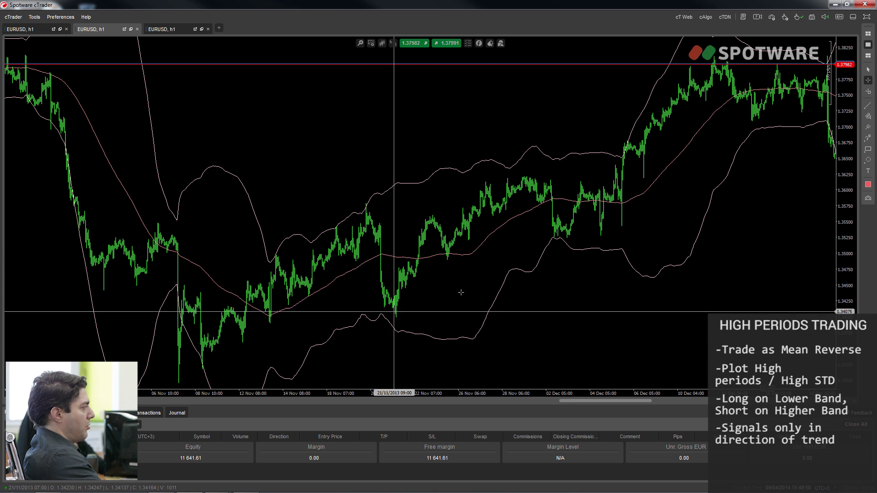
pyautogui.scroll(-2, 640, 200)
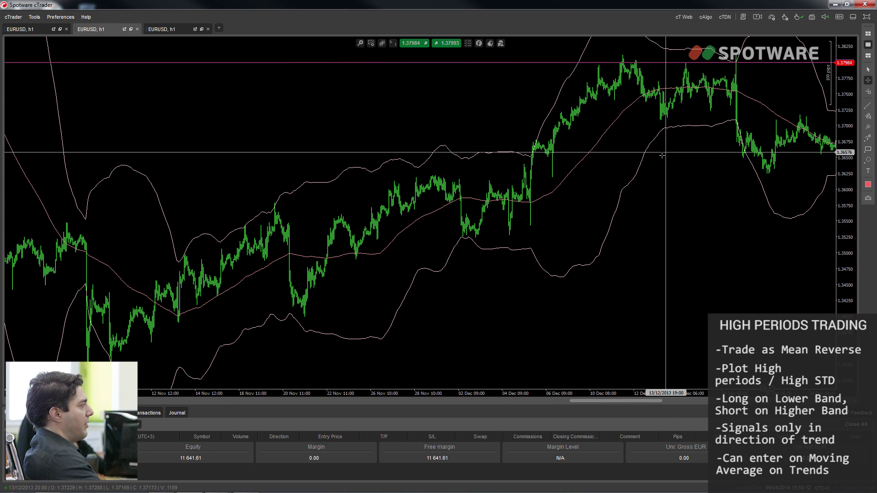
pyautogui.scroll(-3, 543, 185)
pyautogui.scroll(-10, 543, 188)
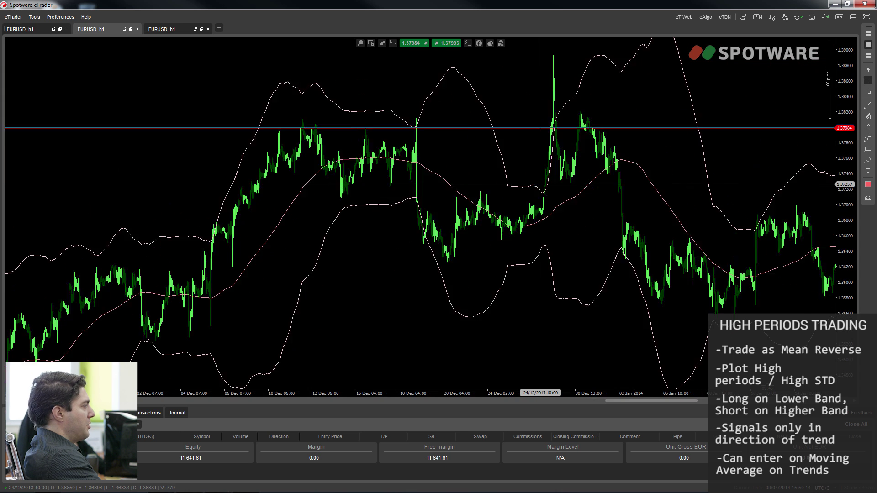
pyautogui.scroll(-3, 543, 188)
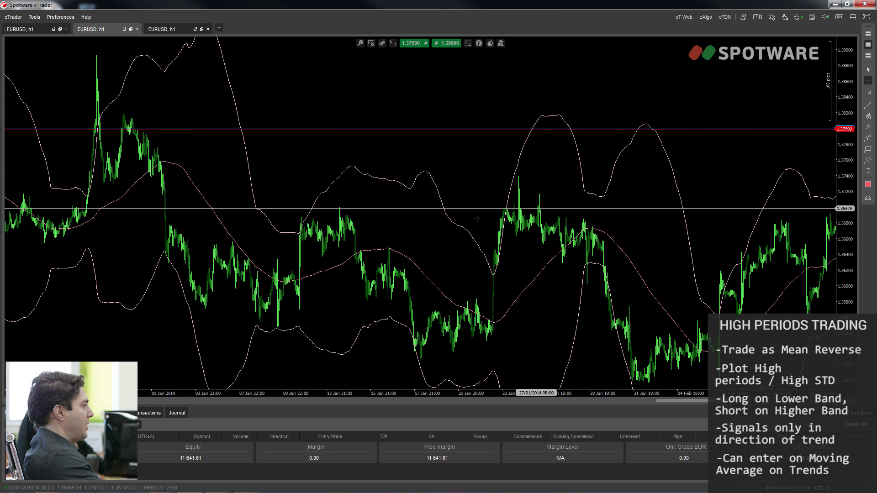
# Measure the number of periods across the chart with the crosshair.
pyautogui.press('Escape')
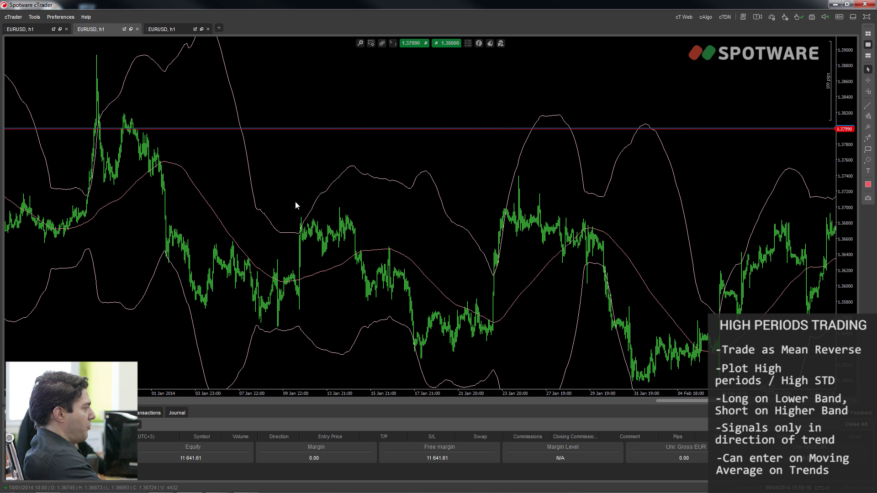
pyautogui.middleClick(212, 245)
pyautogui.moveTo(212, 245); pyautogui.dragTo(777, 316)
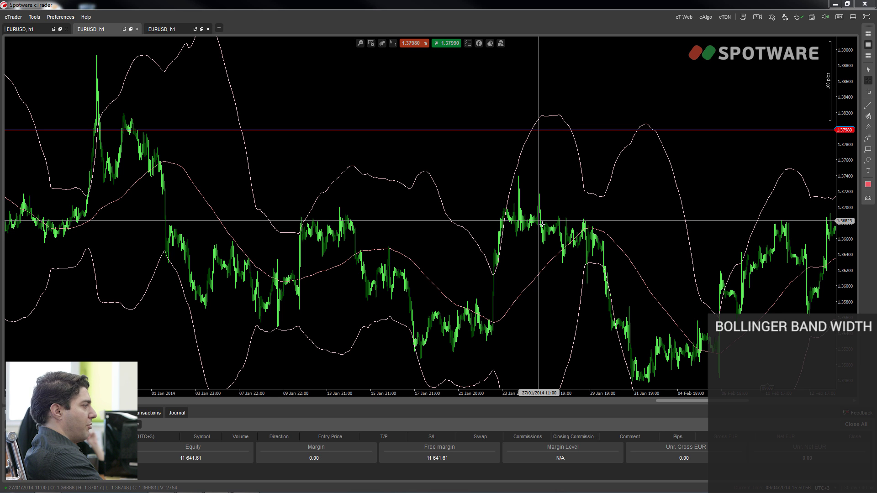
# Exit crosshair mode and open the cTDN page for the Bollinger Bands Width indicator.
pyautogui.press('Escape')
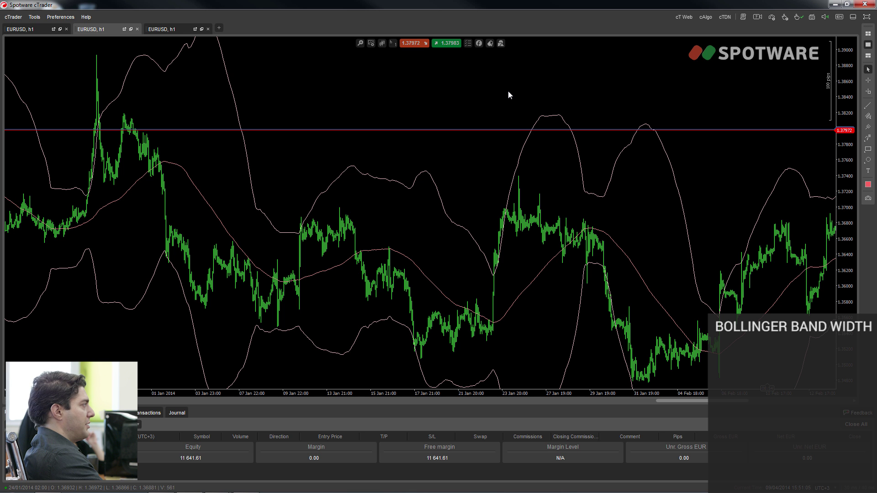
pyautogui.click(480, 44)
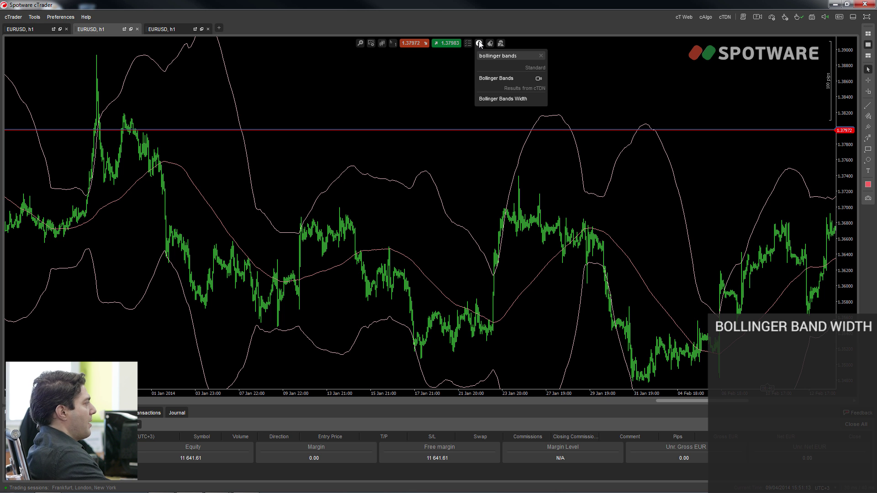
pyautogui.click(499, 99)
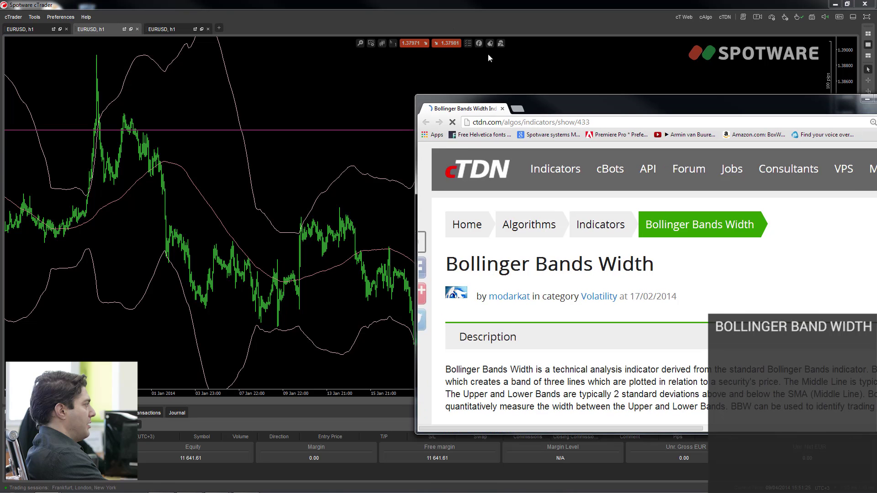
# Download the Bollinger Bands Width .algo file from cTDN and open it for installation.
pyautogui.moveTo(608, 103); pyautogui.dragTo(424, 84)
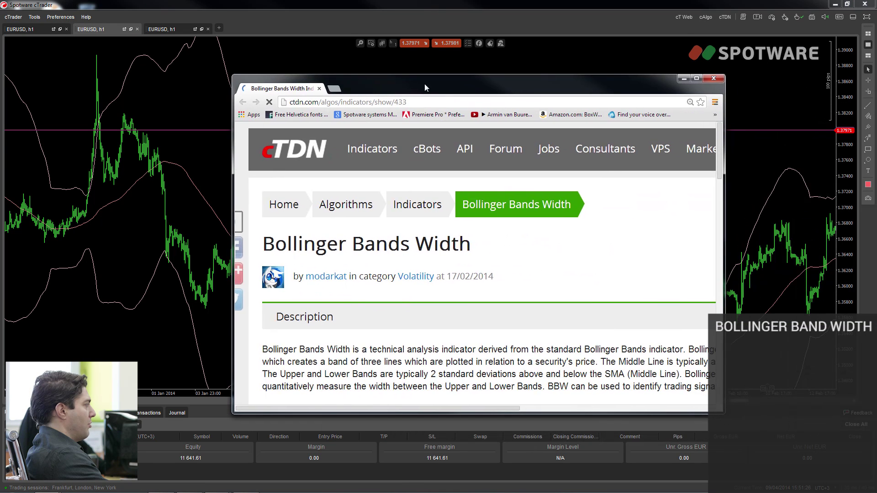
pyautogui.scroll(-4, 393, 303)
pyautogui.scroll(4, 393, 306)
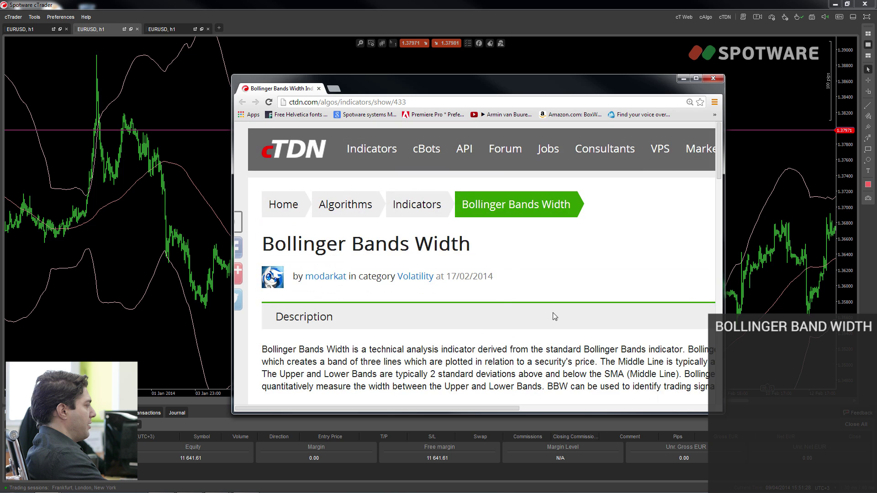
pyautogui.moveTo(468, 405); pyautogui.dragTo(663, 406)
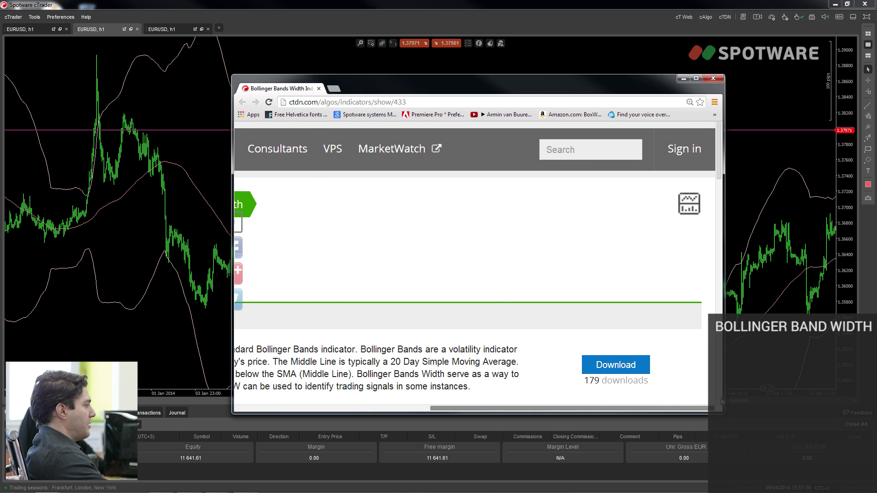
pyautogui.click(629, 367)
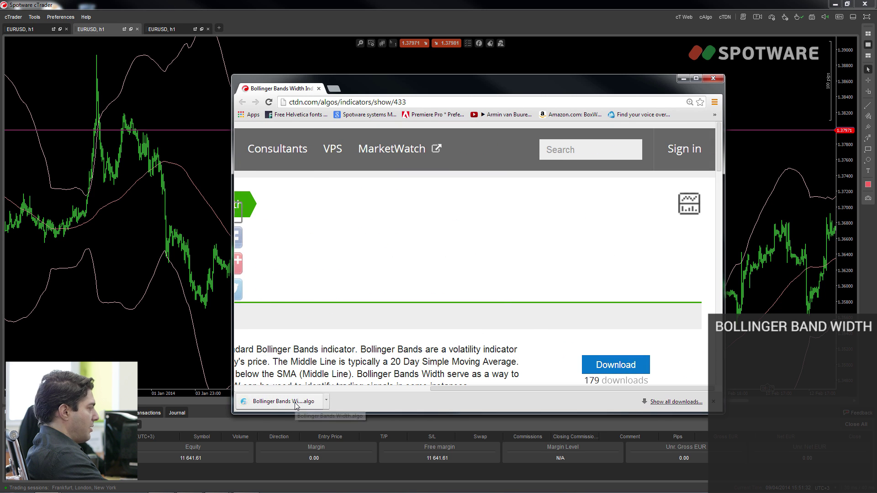
pyautogui.click(297, 402)
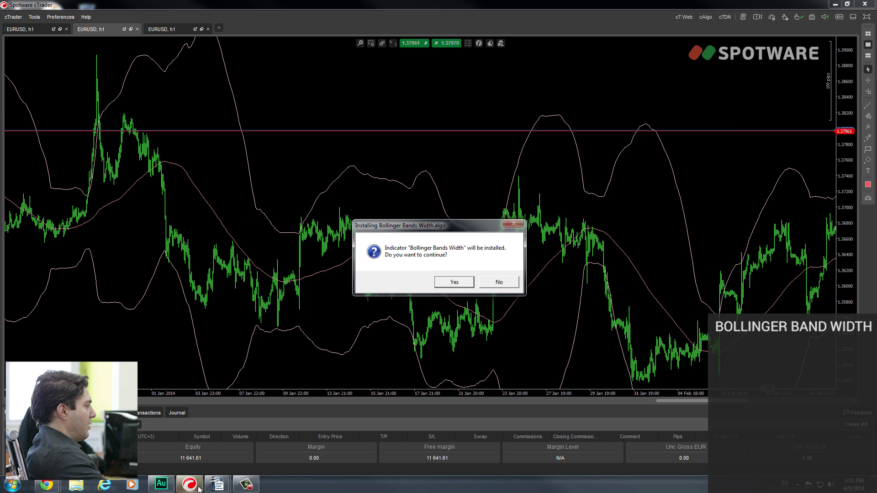
# Install Bollinger Bands Width and add it from Custom indicators with default settings (20, 2, Simple, Close).
pyautogui.click(454, 283)
pyautogui.click(518, 282)
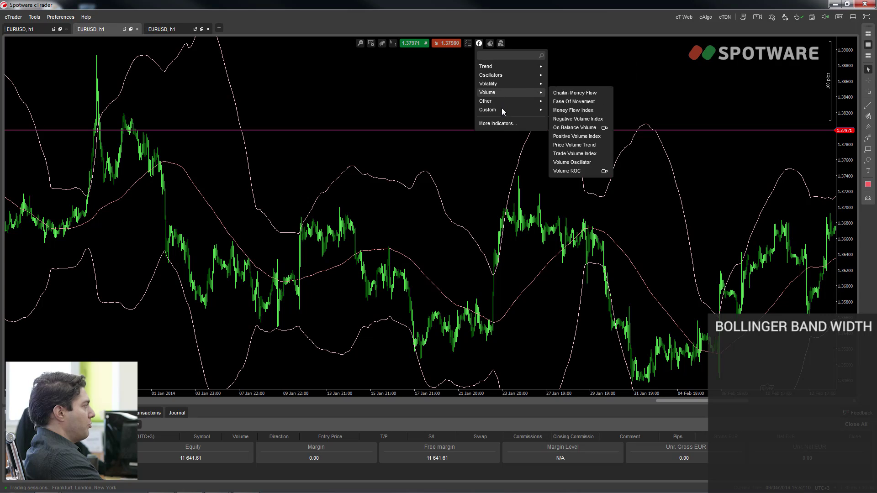
pyautogui.moveTo(502, 109)
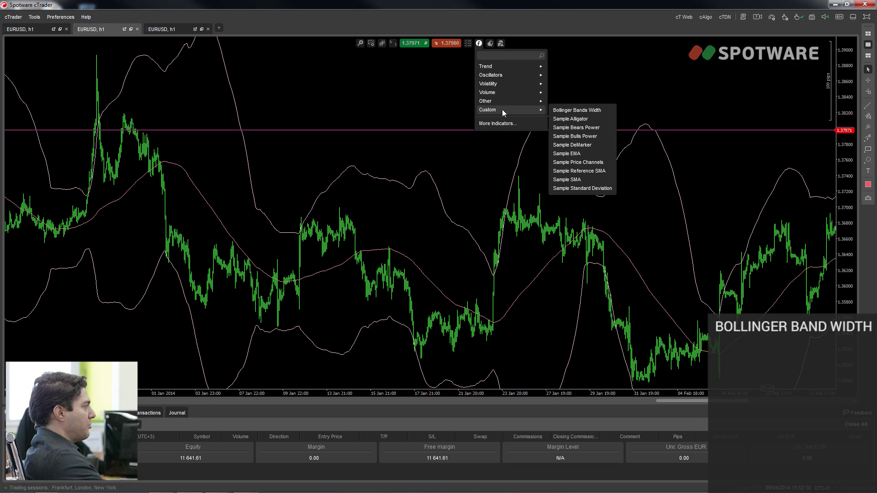
pyautogui.click(584, 111)
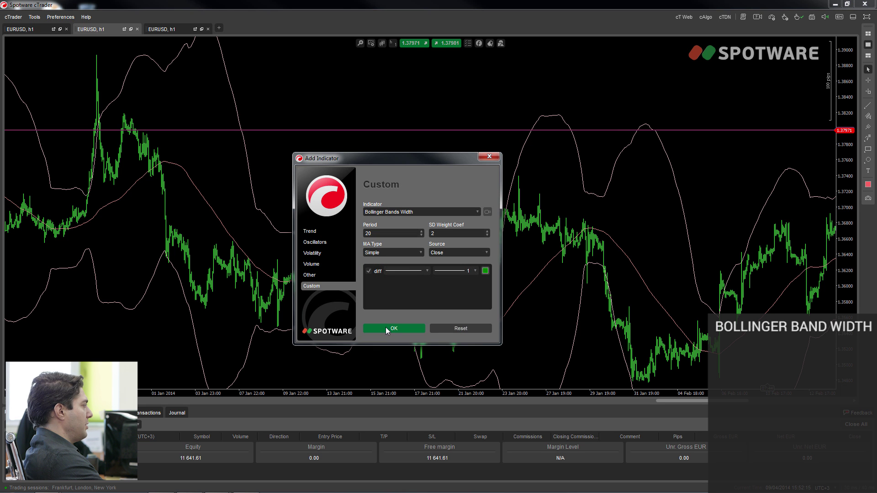
pyautogui.click(387, 327)
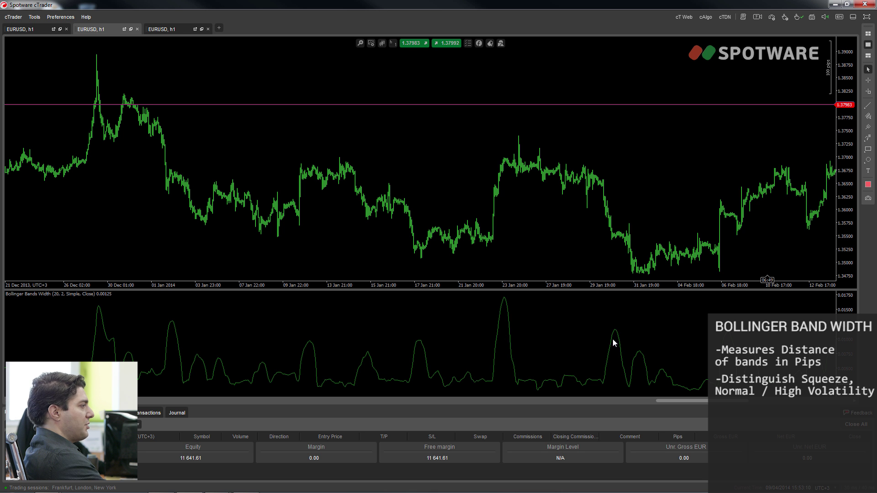
# Draw a horizontal line at the low threshold level in the width pane.
pyautogui.click(867, 105)
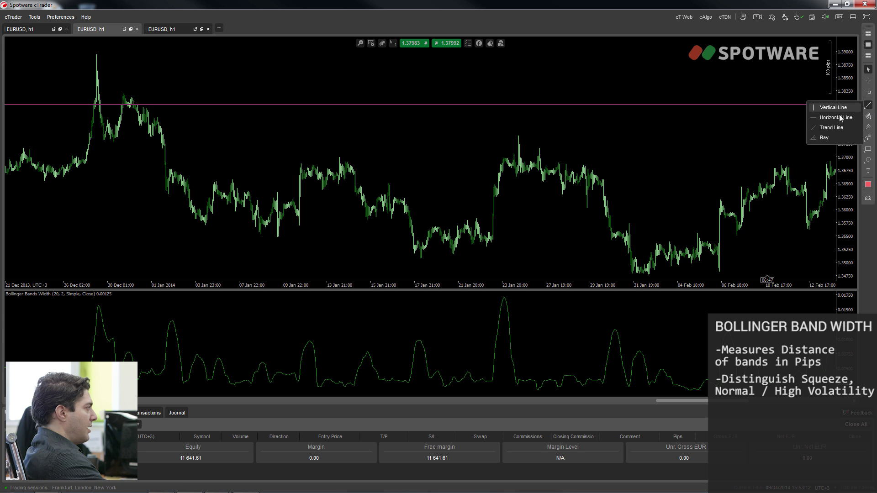
pyautogui.click(806, 118)
pyautogui.click(664, 378)
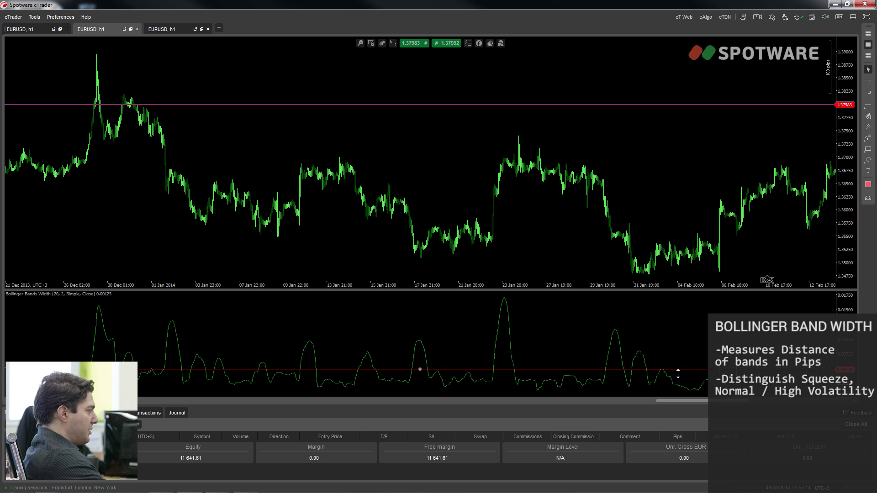
pyautogui.moveTo(664, 385)
pyautogui.mouseDown()
pyautogui.moveTo(663, 392)
pyautogui.moveTo(667, 383)
pyautogui.mouseUp()
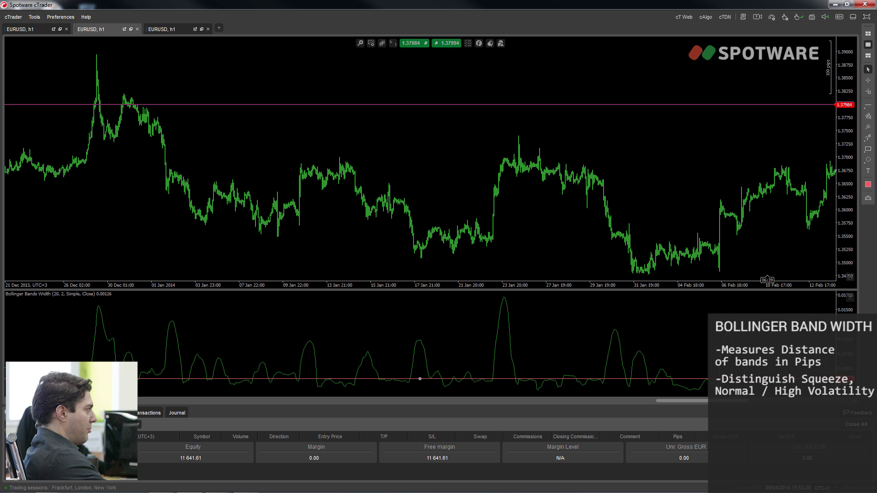
# Draw a second horizontal line at the upper threshold level in the width pane.
pyautogui.click(868, 106)
pyautogui.click(838, 121)
pyautogui.click(665, 365)
pyautogui.moveTo(666, 368); pyautogui.dragTo(668, 361)
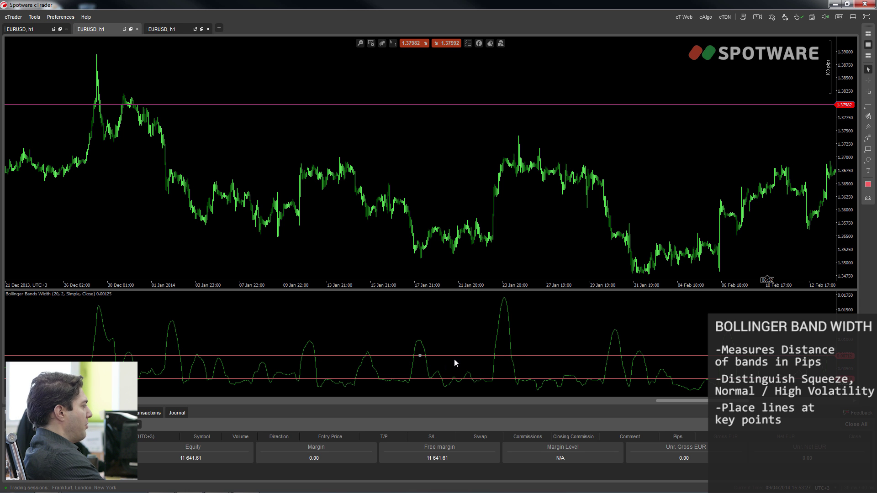
# Check both threshold lines and turn on the crosshair to read their values.
pyautogui.scroll(3, 504, 327)
pyautogui.scroll(-2, 525, 381)
pyautogui.click(580, 362)
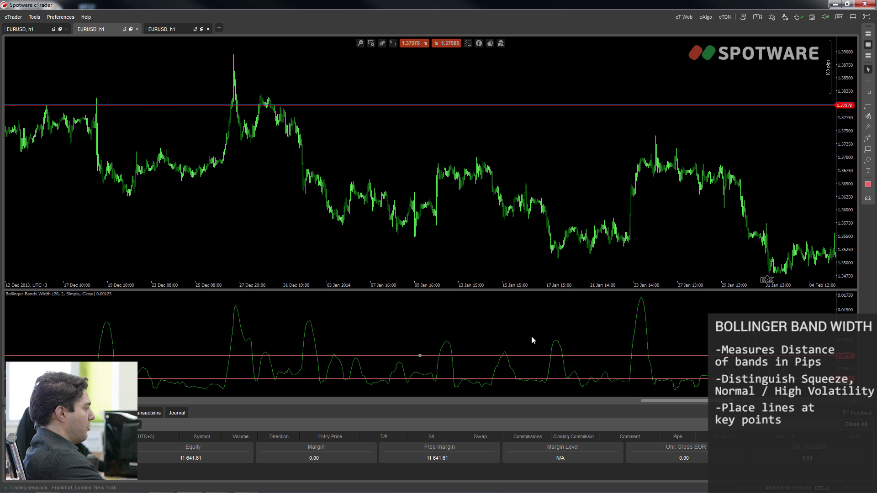
pyautogui.click(528, 379)
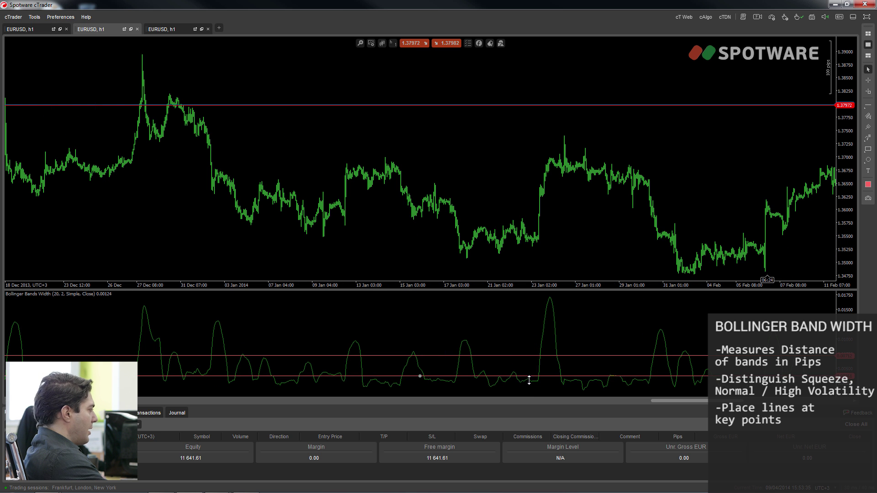
pyautogui.middleClick(471, 364)
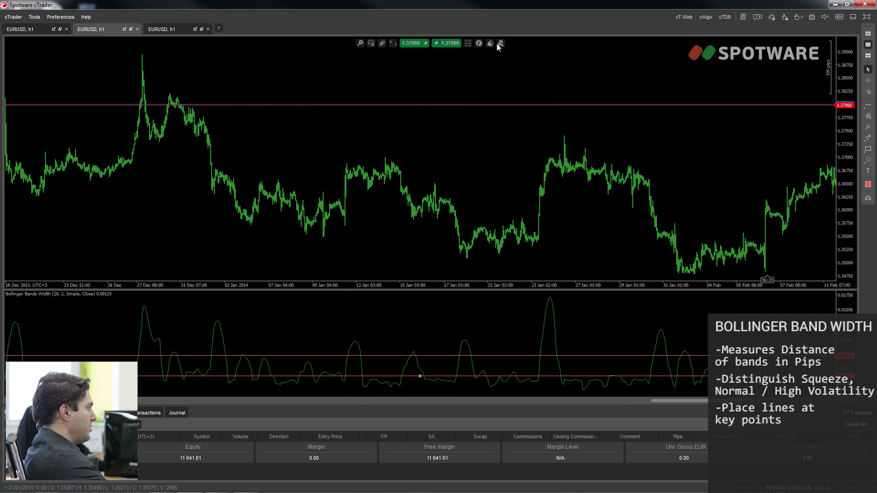
# Add Volatility > Bollinger Bands with default settings, then briefly check values with the crosshair.
pyautogui.click(479, 44)
pyautogui.moveTo(485, 66)
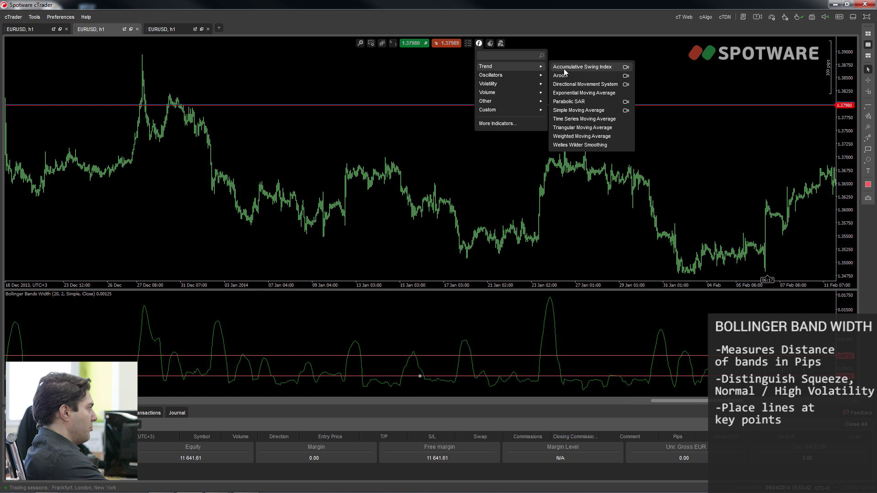
pyautogui.click(570, 93)
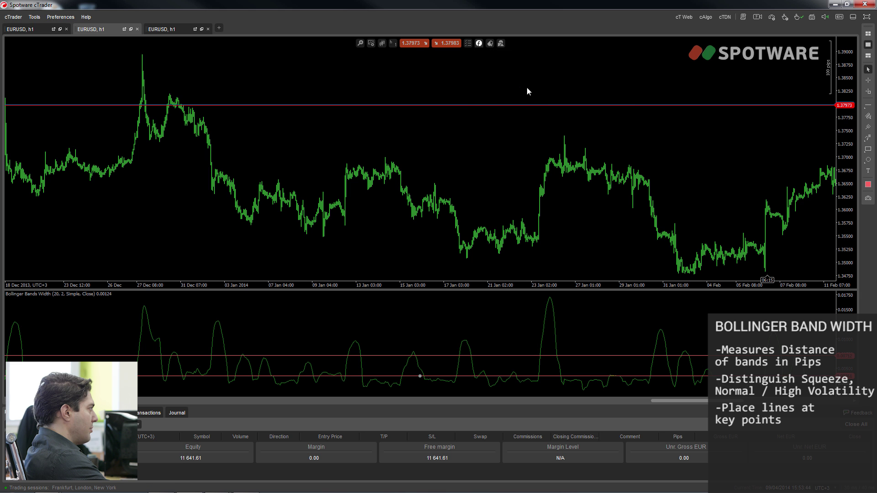
pyautogui.click(478, 43)
pyautogui.moveTo(493, 86)
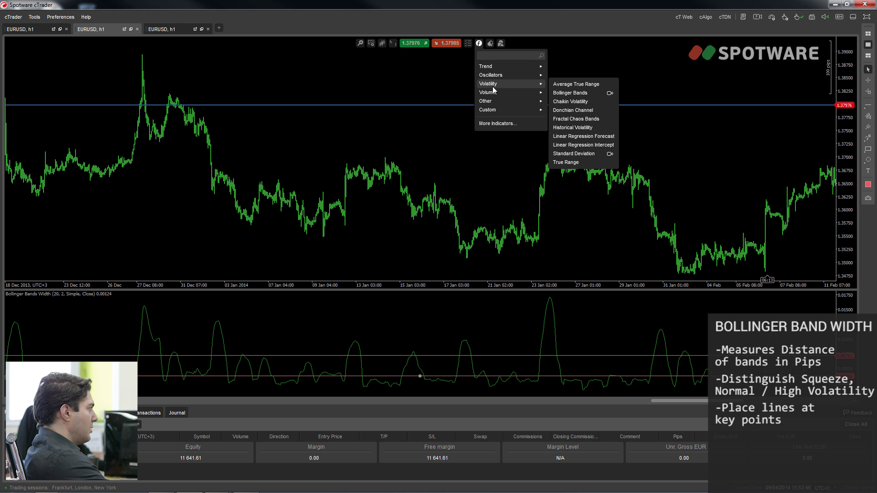
pyautogui.click(569, 94)
pyautogui.click(417, 348)
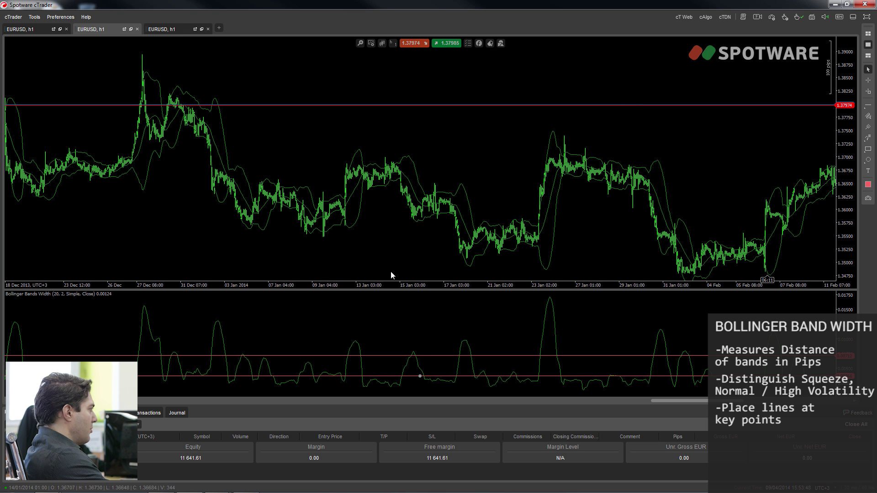
pyautogui.middleClick(389, 383)
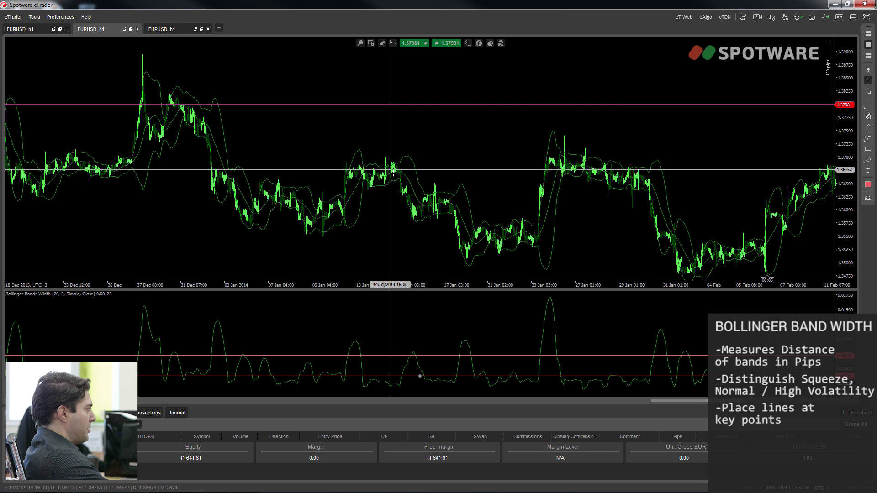
pyautogui.middleClick(169, 364)
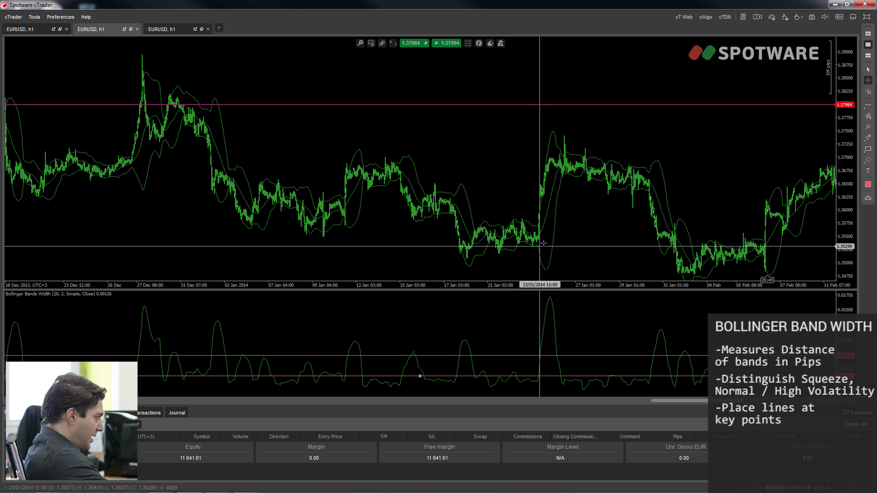
pyautogui.moveTo(539, 215); pyautogui.dragTo(585, 148)
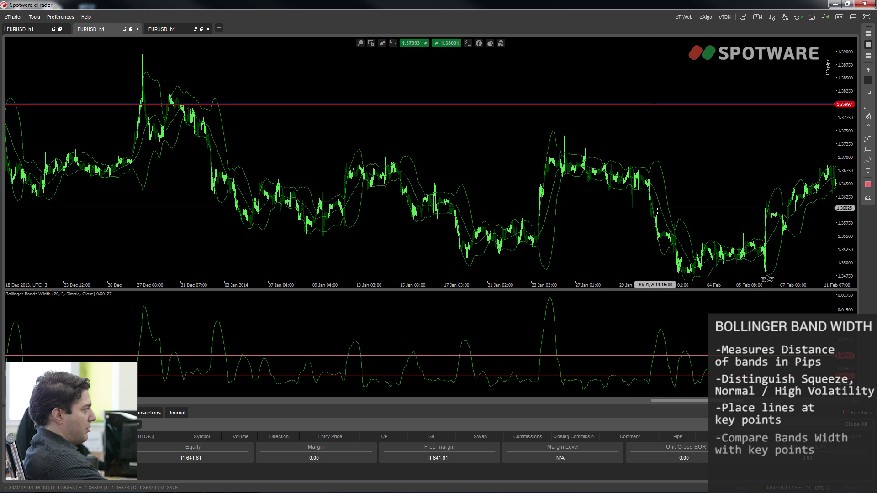
pyautogui.moveTo(654, 208); pyautogui.dragTo(690, 276)
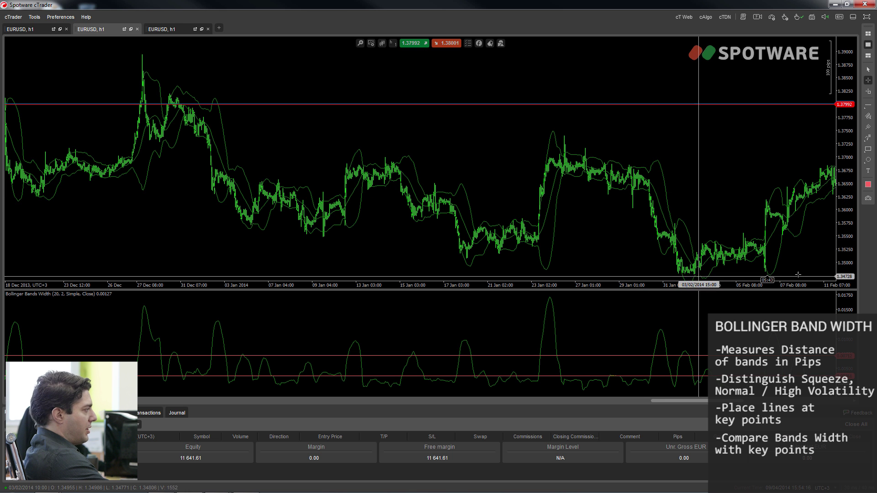
pyautogui.moveTo(772, 239); pyautogui.dragTo(816, 192)
pyautogui.scroll(5, 616, 263)
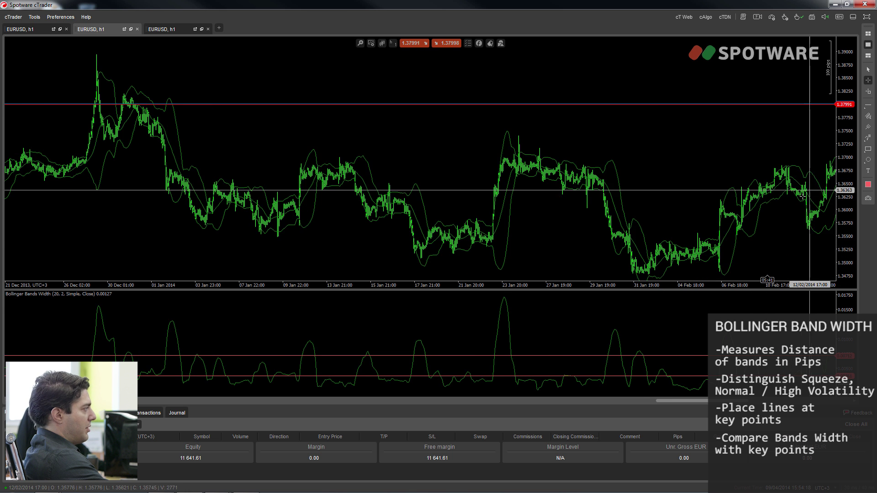
pyautogui.scroll(-10, 615, 263)
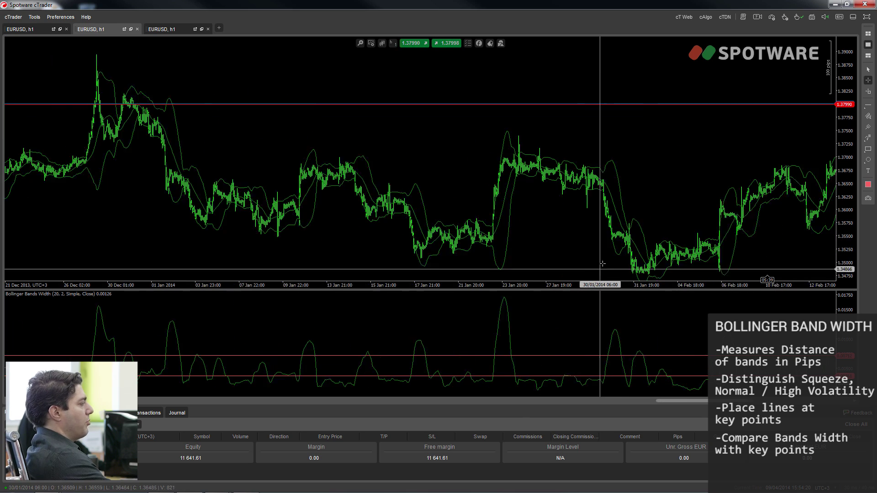
pyautogui.scroll(6, 598, 223)
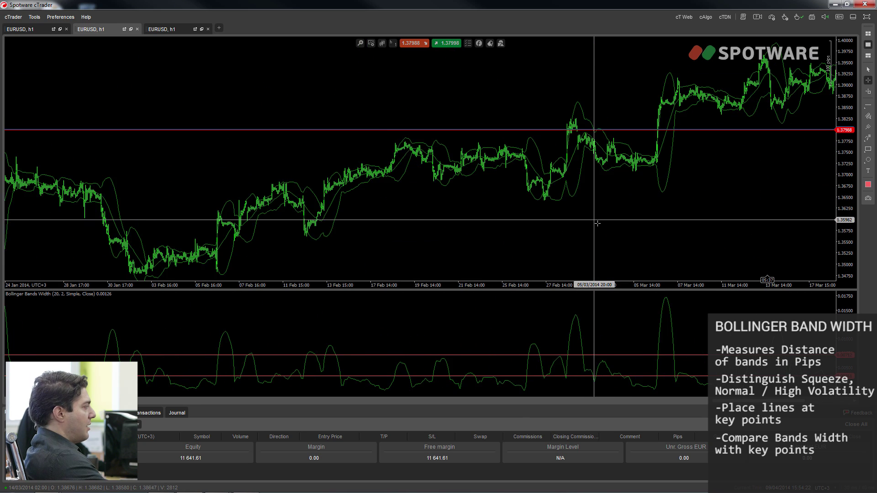